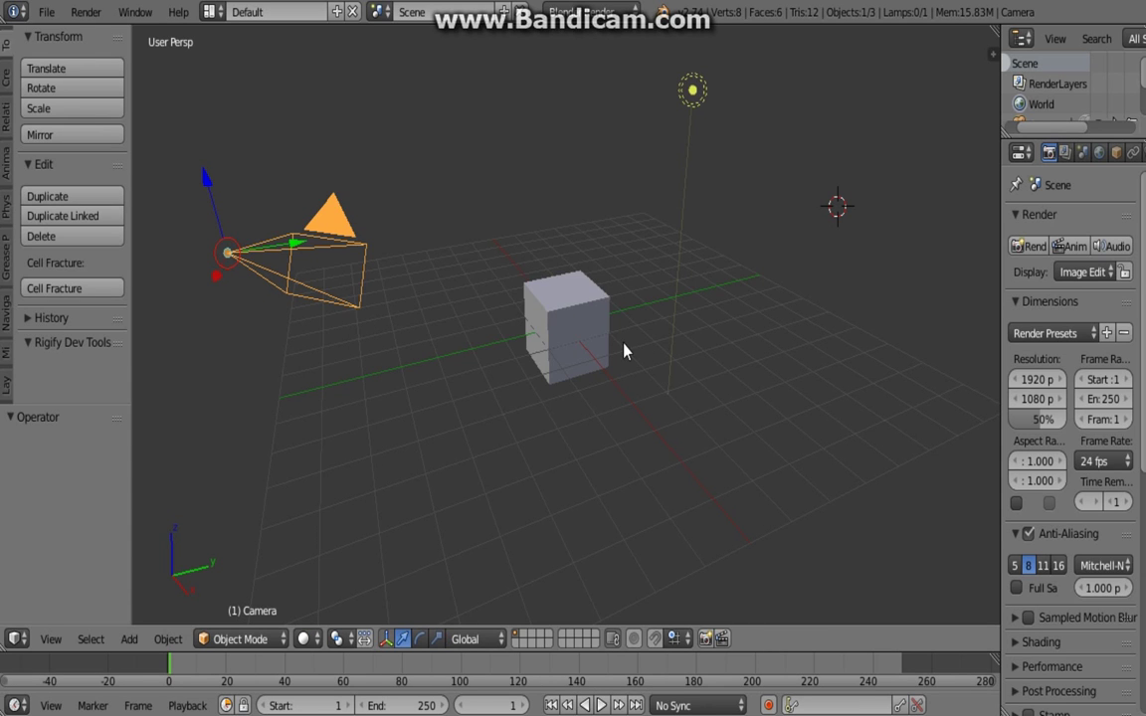
- Orbit the 3D view until the camera sits beside the cube near the scene centre
{"action": "middle_click_drag", "start_coordinate": [617, 354], "coordinate": [721, 291]}
{"action": "middle_click_drag", "start_coordinate": [868, 268], "coordinate": [640, 430]}
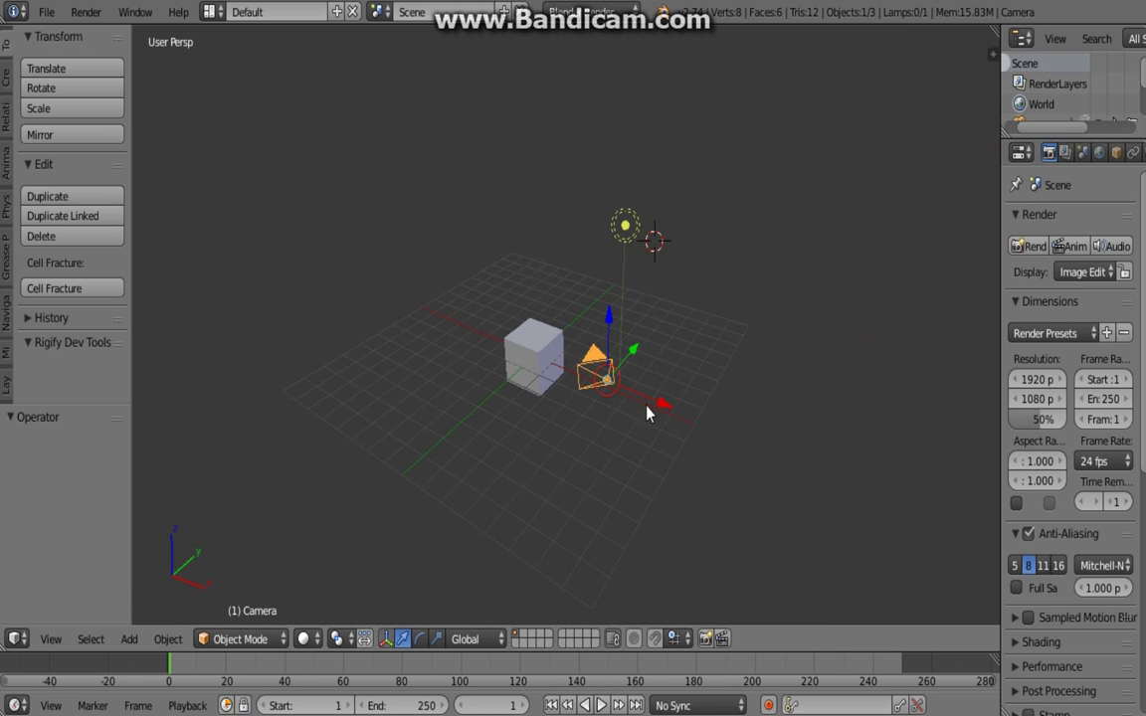
- Look through the scene camera and zoom in on the cube
{"action": "key", "text": "KP_0"}
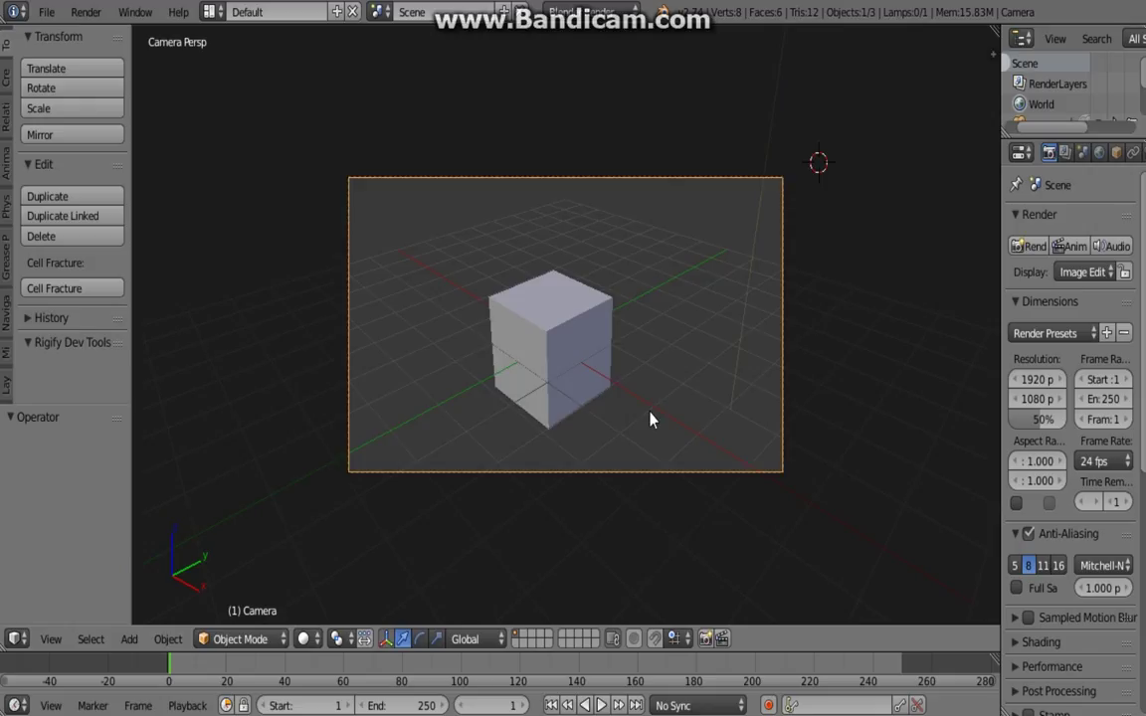
{"action": "scroll", "coordinate": [651, 419], "scroll_direction": "up", "scroll_amount": 2}
{"action": "key", "text": "n"}
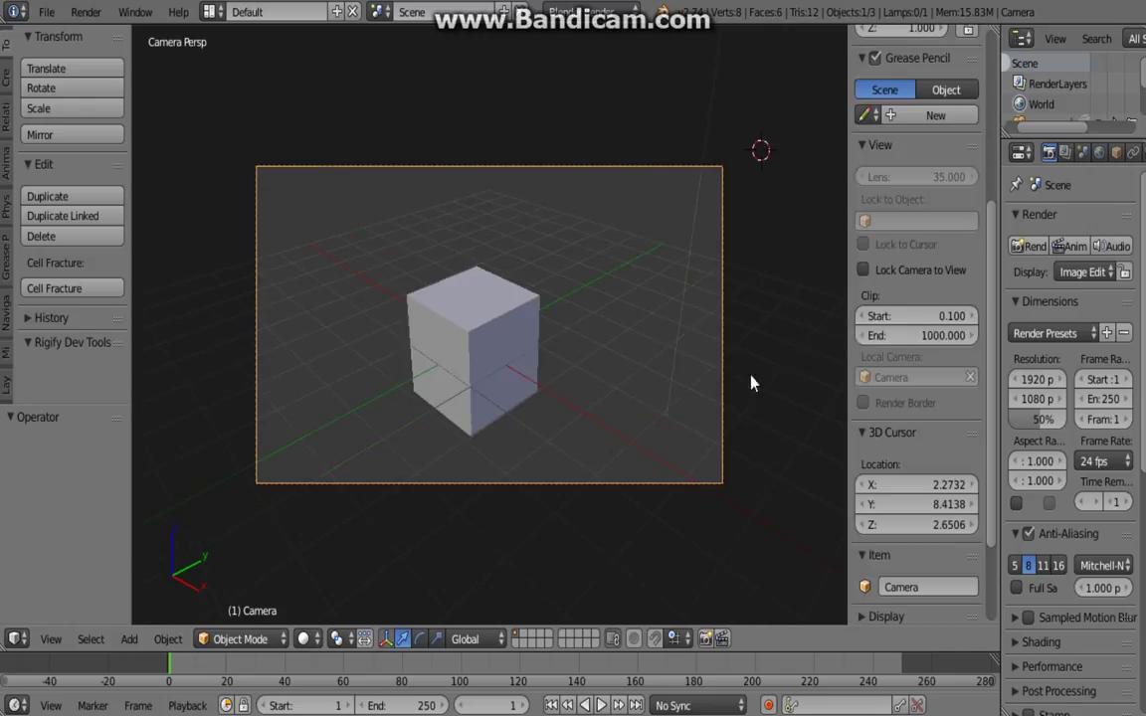
{"action": "key", "text": "n"}
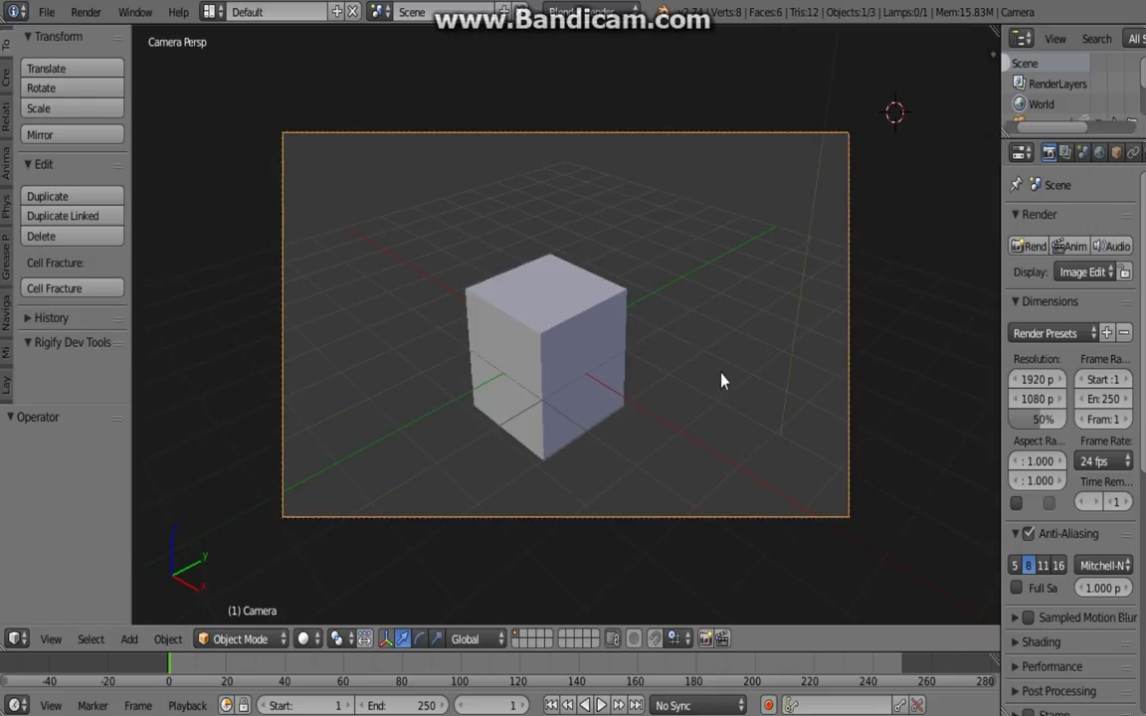
{"action": "key", "text": "r"}
{"action": "key", "text": "Escape"}
- Enable Lock Camera to View and swing the camera to reframe the cube
{"action": "key", "text": "n"}
{"action": "left_click", "coordinate": [901, 270]}
{"action": "key", "text": "n"}
{"action": "middle_click_drag", "start_coordinate": [718, 324], "coordinate": [479, 330]}
- Return to the perspective view and delete the cube
{"action": "key", "text": "KP_0"}
{"action": "right_click", "coordinate": [480, 330]}
{"action": "key", "text": "x"}
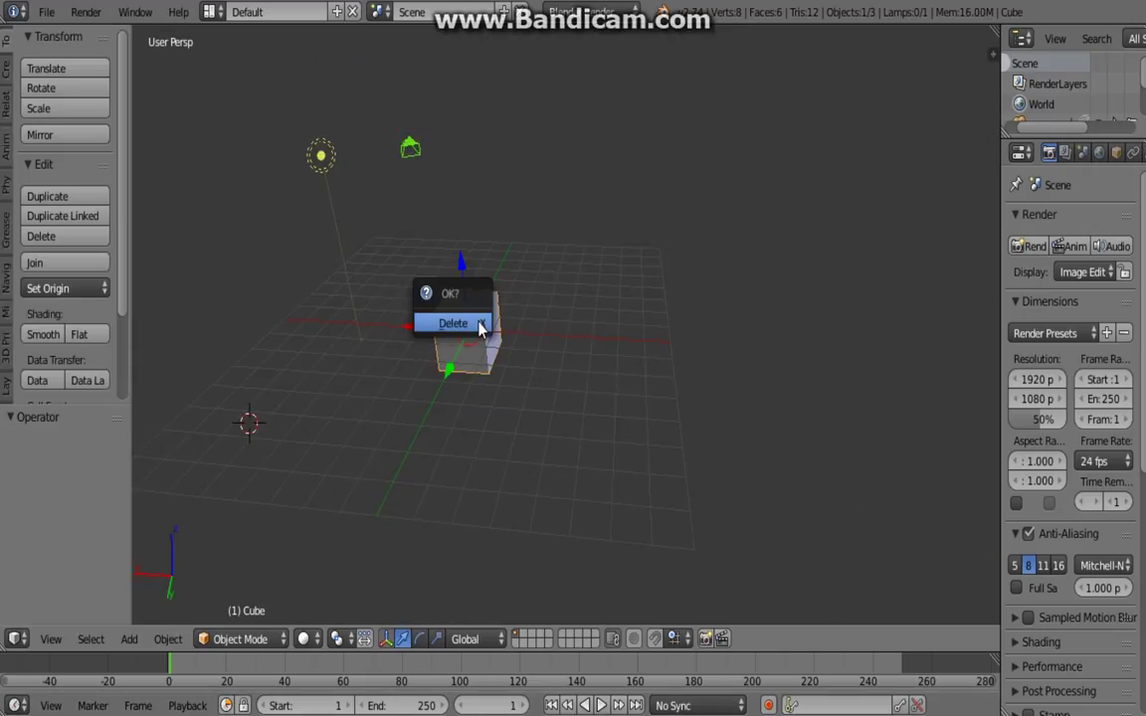
{"action": "left_click", "coordinate": [421, 322]}
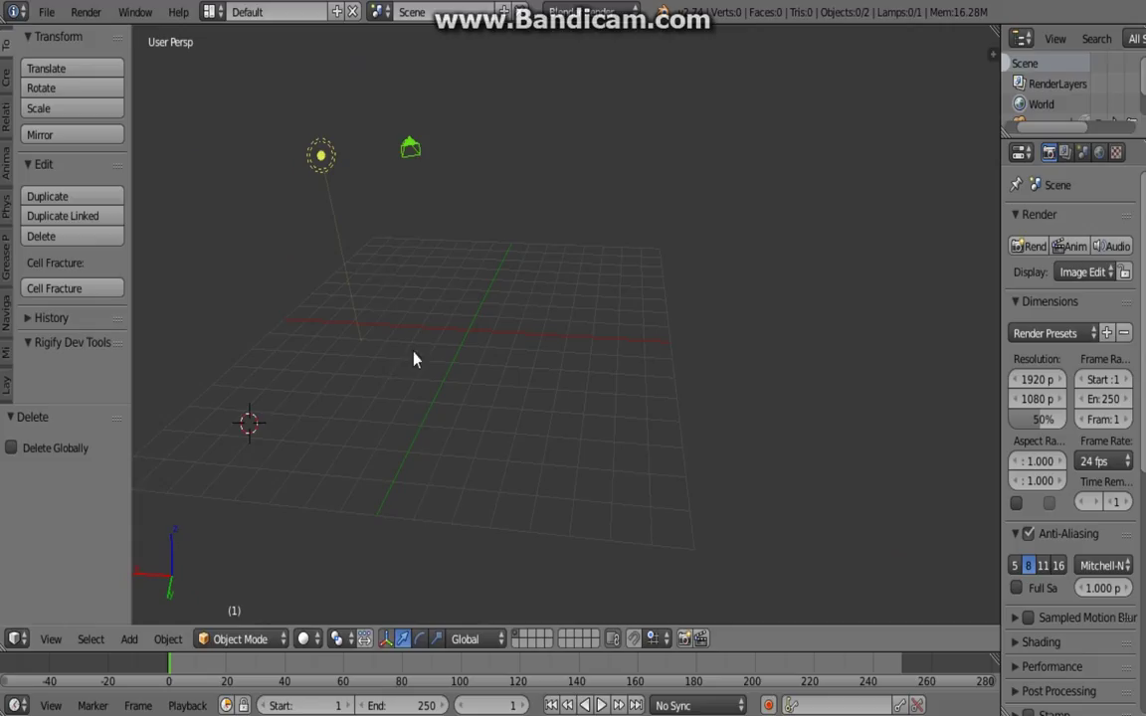
{"action": "middle_click_drag", "start_coordinate": [498, 376], "coordinate": [556, 402]}
- Add an Arrows empty and move it along Y and down along Z
{"action": "key", "text": "shift+a"}
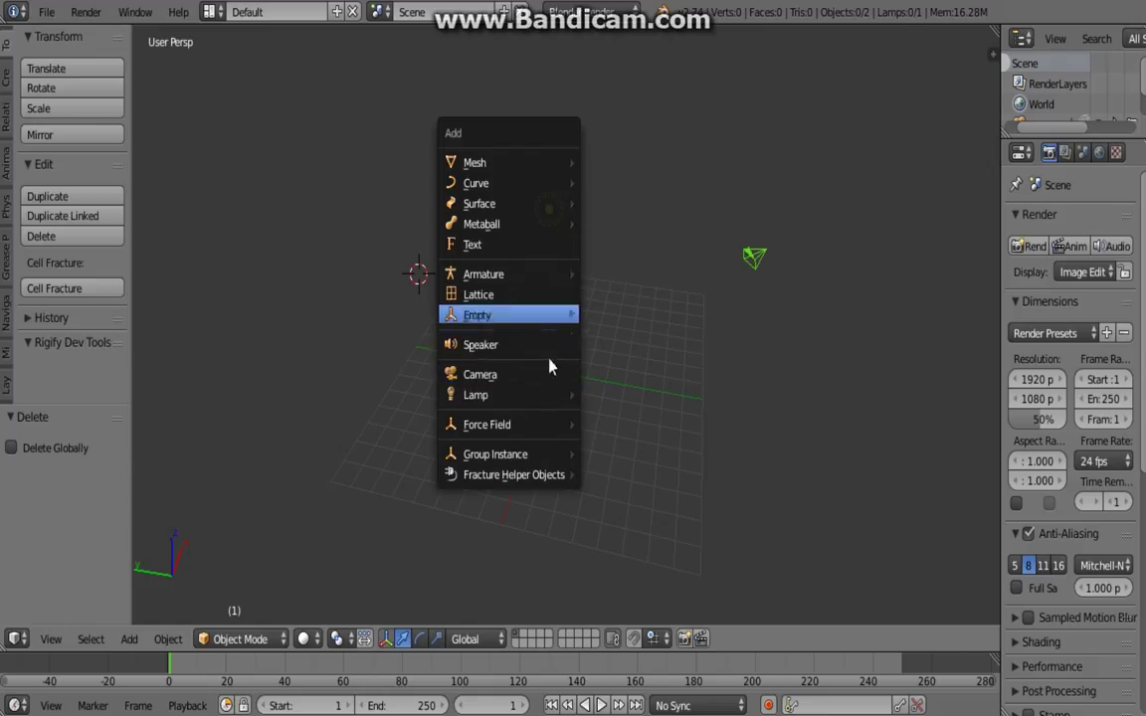
{"action": "mouse_move", "coordinate": [548, 328]}
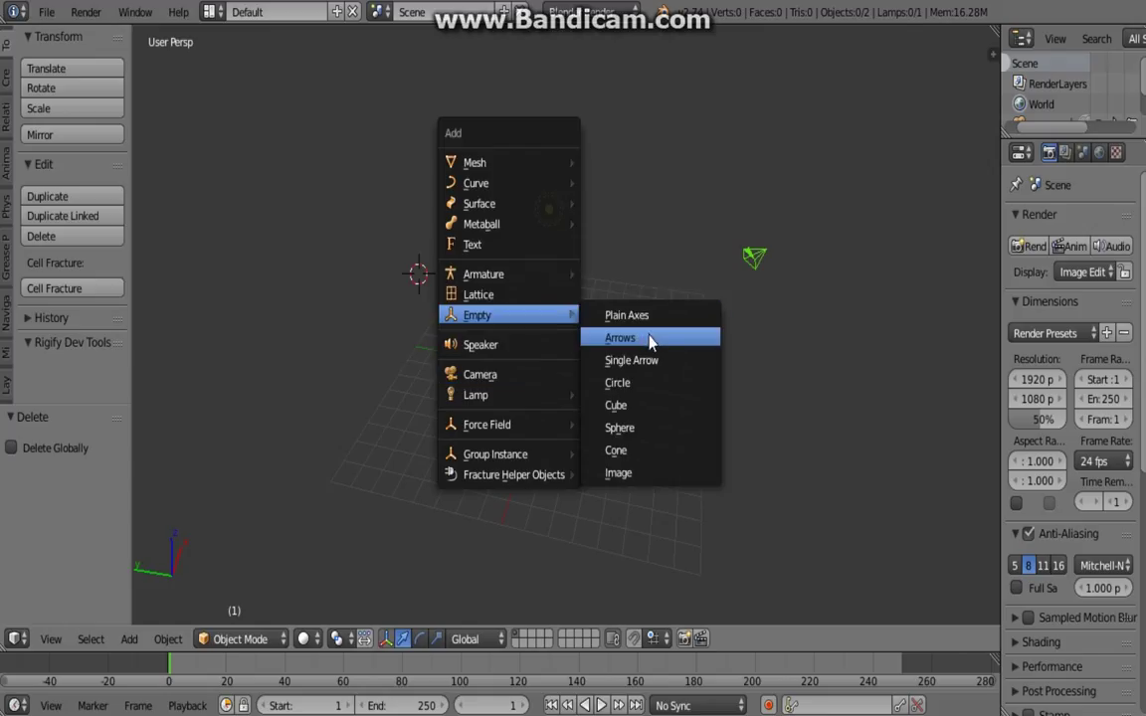
{"action": "left_click", "coordinate": [650, 340]}
{"action": "scroll", "coordinate": [650, 343], "scroll_direction": "up", "scroll_amount": 3}
{"action": "scroll", "coordinate": [649, 343], "scroll_direction": "up", "scroll_amount": 1}
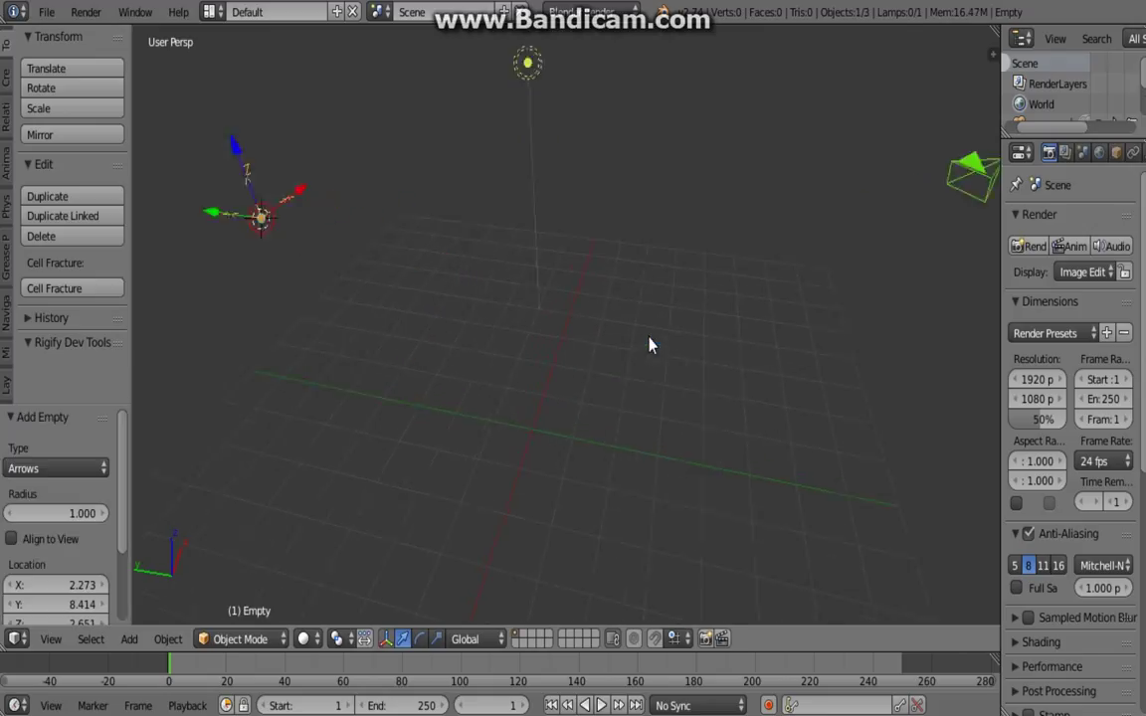
{"action": "scroll", "coordinate": [650, 343], "scroll_direction": "down", "scroll_amount": 1}
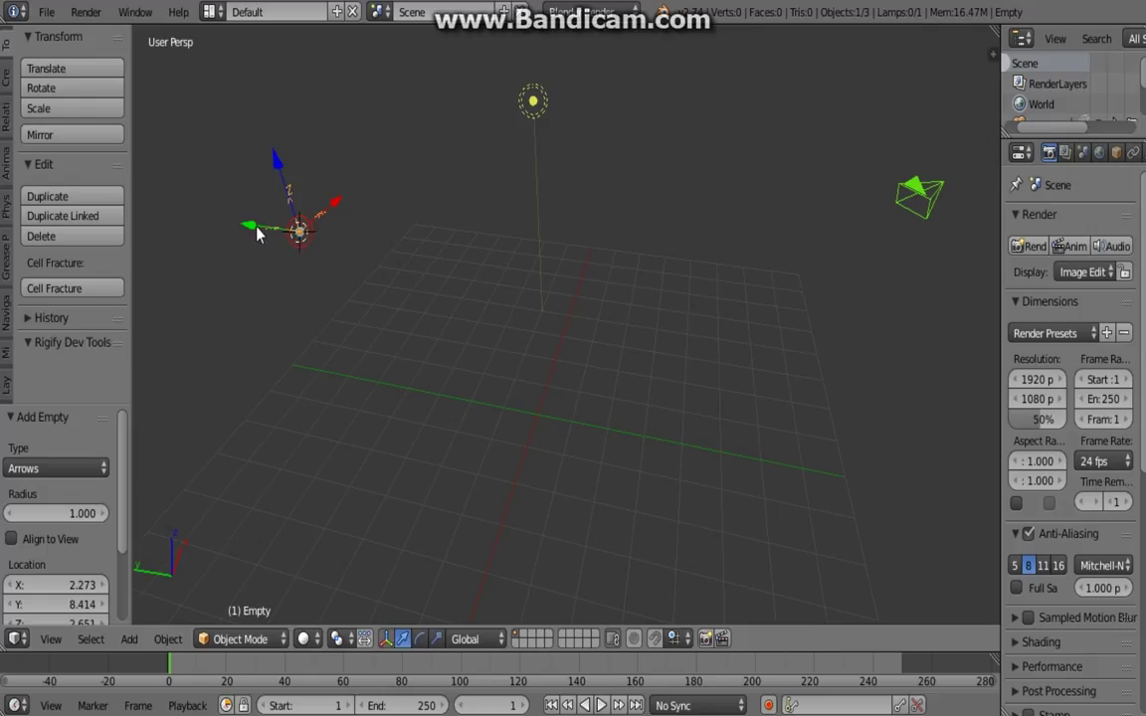
{"action": "left_click_drag", "start_coordinate": [244, 224], "coordinate": [502, 330]}
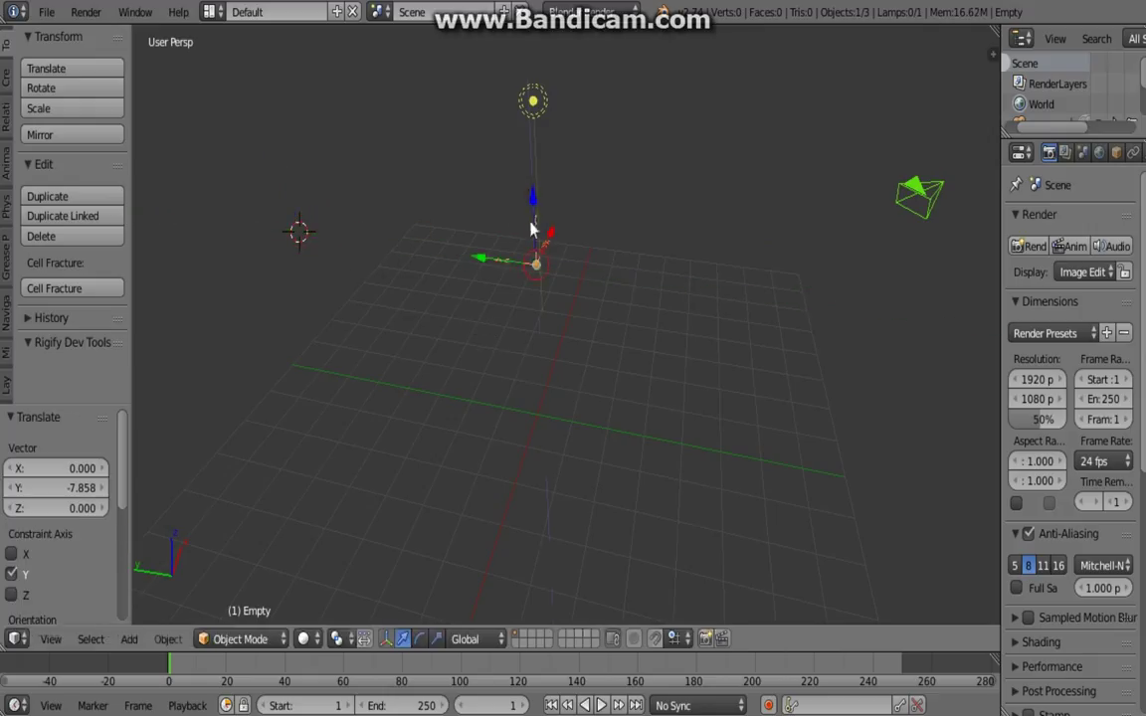
{"action": "left_click_drag", "start_coordinate": [533, 221], "coordinate": [537, 347]}
{"action": "middle_click_drag", "start_coordinate": [555, 340], "coordinate": [514, 290]}
- Delete the Arrows empty and snap the 3D cursor to the world origin
{"action": "key", "text": "Delete"}
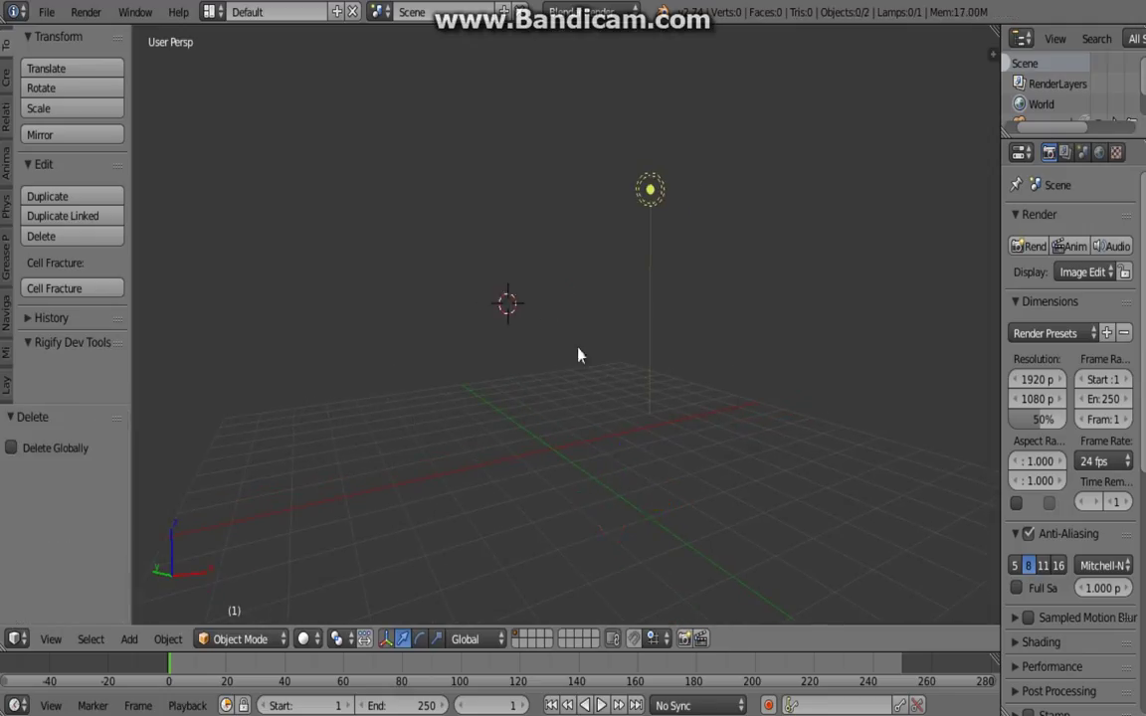
{"action": "middle_click_drag", "start_coordinate": [578, 354], "coordinate": [590, 366]}
{"action": "key", "text": "shift+s"}
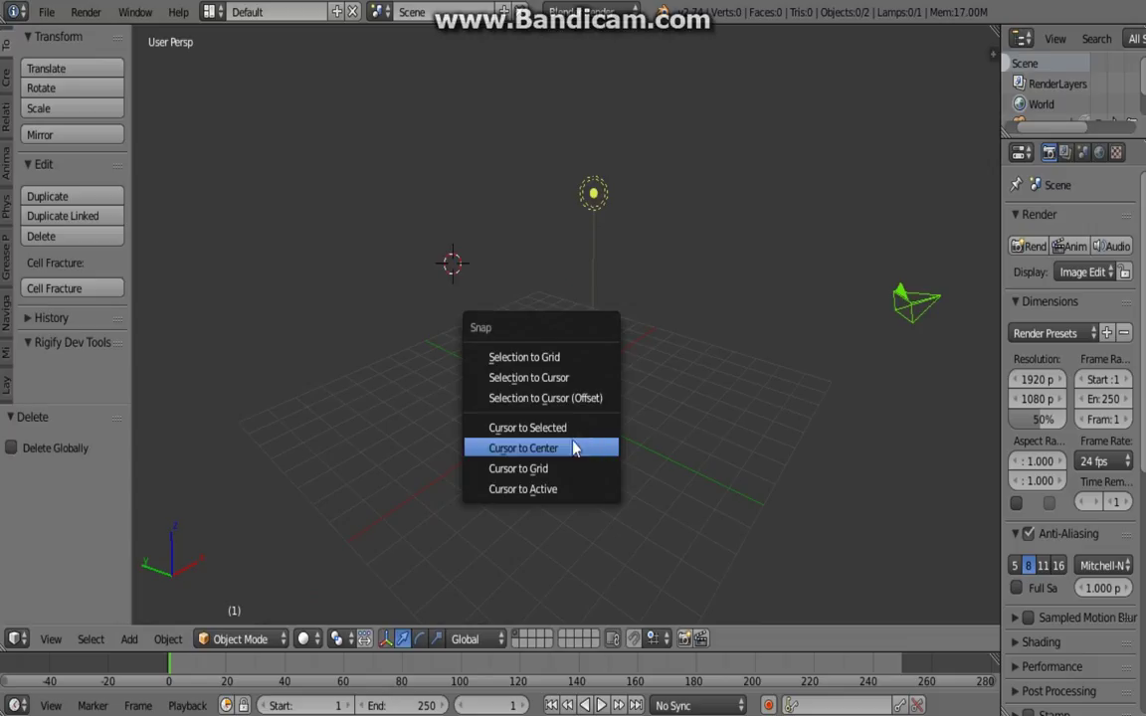
{"action": "left_click", "coordinate": [574, 448]}
{"action": "middle_click_drag", "start_coordinate": [573, 434], "coordinate": [583, 448]}
- Add a Plain Axes empty at the origin
{"action": "key", "text": "shift+a"}
{"action": "mouse_move", "coordinate": [583, 445]}
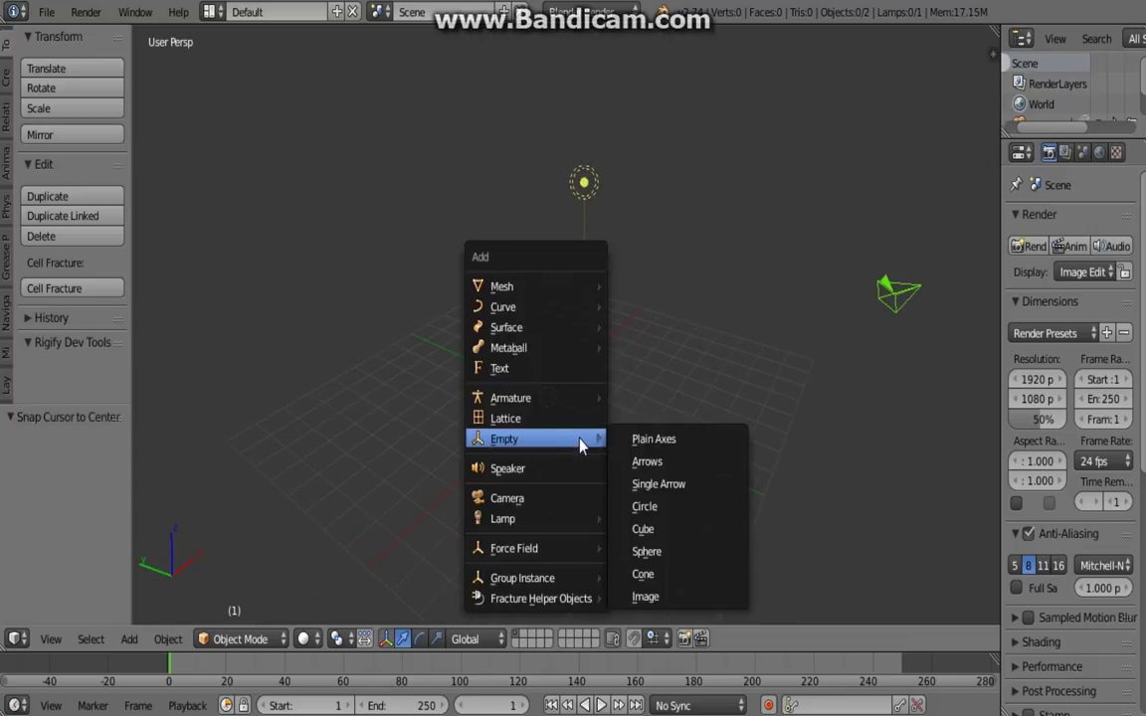
{"action": "left_click", "coordinate": [665, 441]}
{"action": "middle_click_drag", "start_coordinate": [659, 435], "coordinate": [609, 417]}
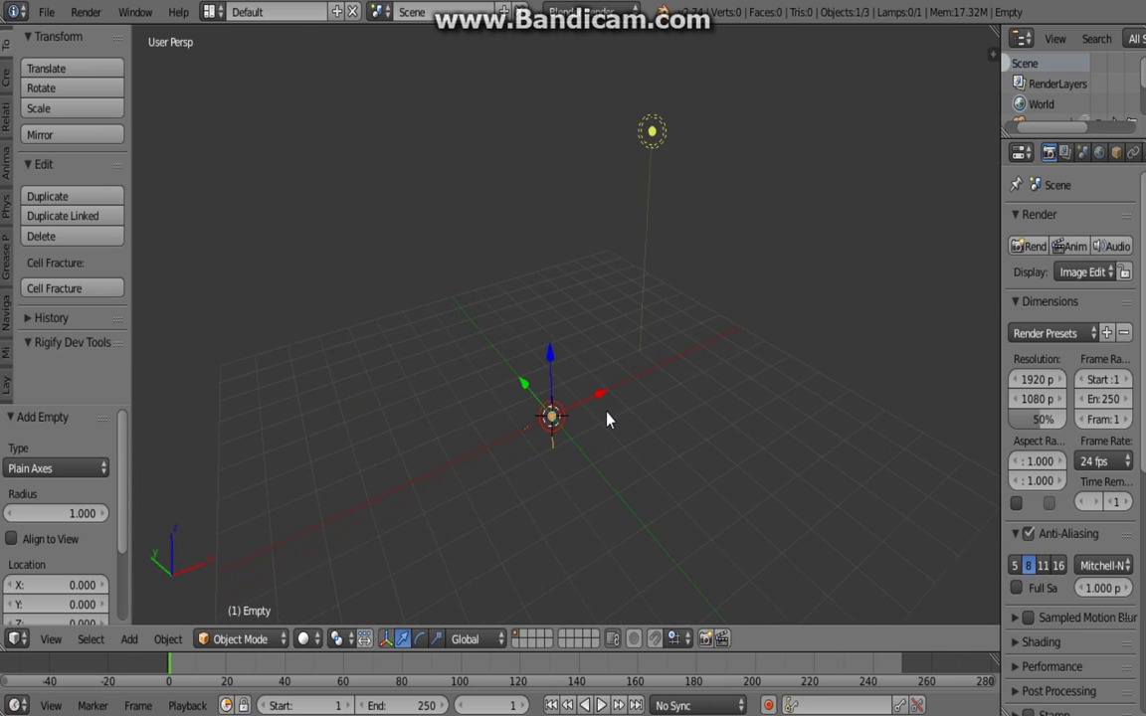
- Check the empty through the camera, then leave camera view and orbit out
{"action": "key", "text": "KP_0"}
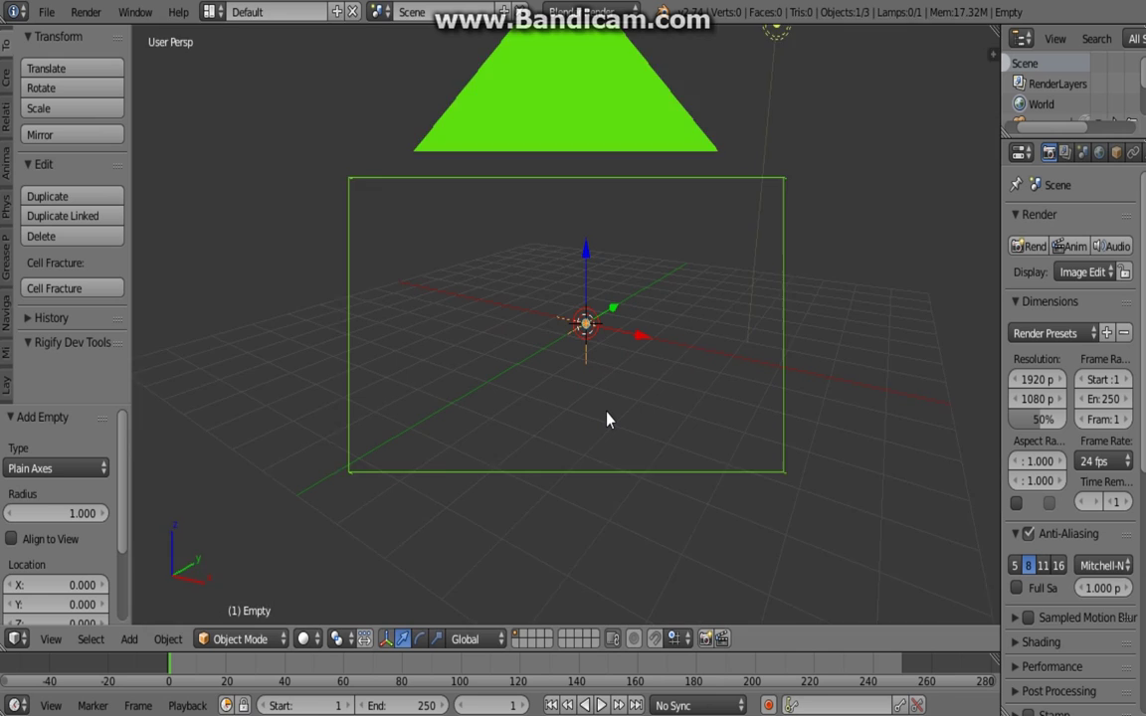
{"action": "mouse_move", "coordinate": [647, 396]}
{"action": "middle_mouse_down"}
{"action": "mouse_move", "coordinate": [632, 440]}
{"action": "mouse_move", "coordinate": [708, 374]}
{"action": "mouse_move", "coordinate": [632, 422]}
{"action": "mouse_move", "coordinate": [649, 403]}
{"action": "middle_mouse_up"}
{"action": "key", "text": "n"}
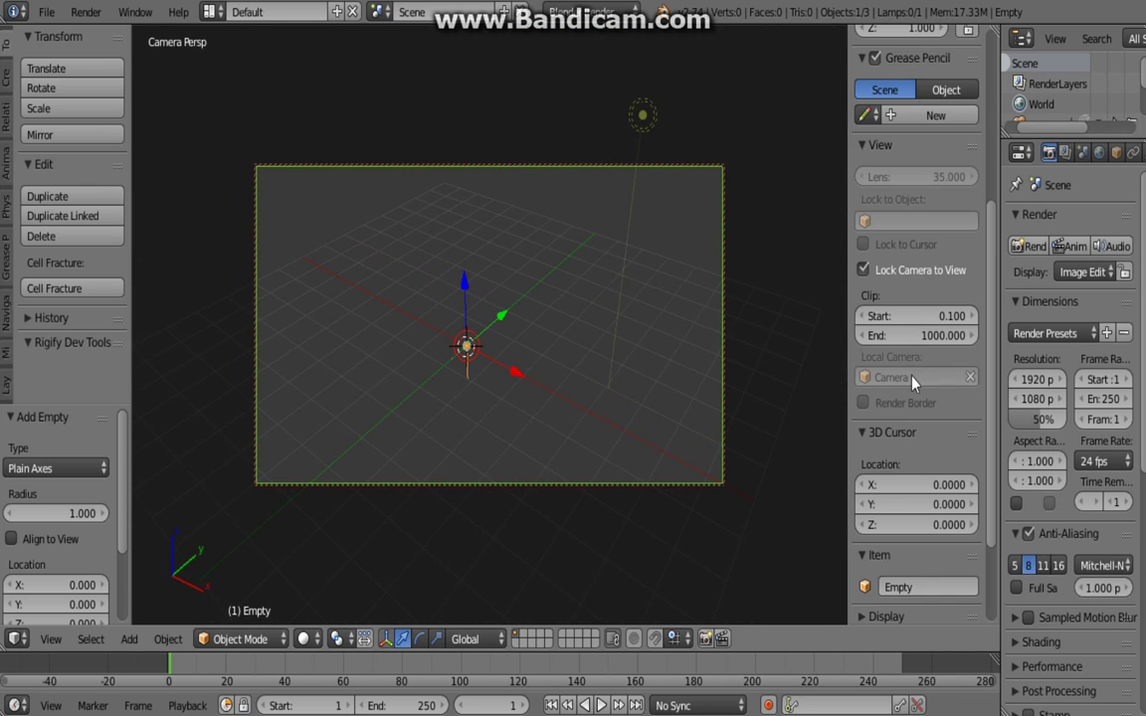
{"action": "key", "text": "n"}
{"action": "middle_click_drag", "start_coordinate": [791, 254], "coordinate": [791, 320]}
- Select the camera, then the empty, and parent the camera to the empty
{"action": "right_click", "coordinate": [864, 204]}
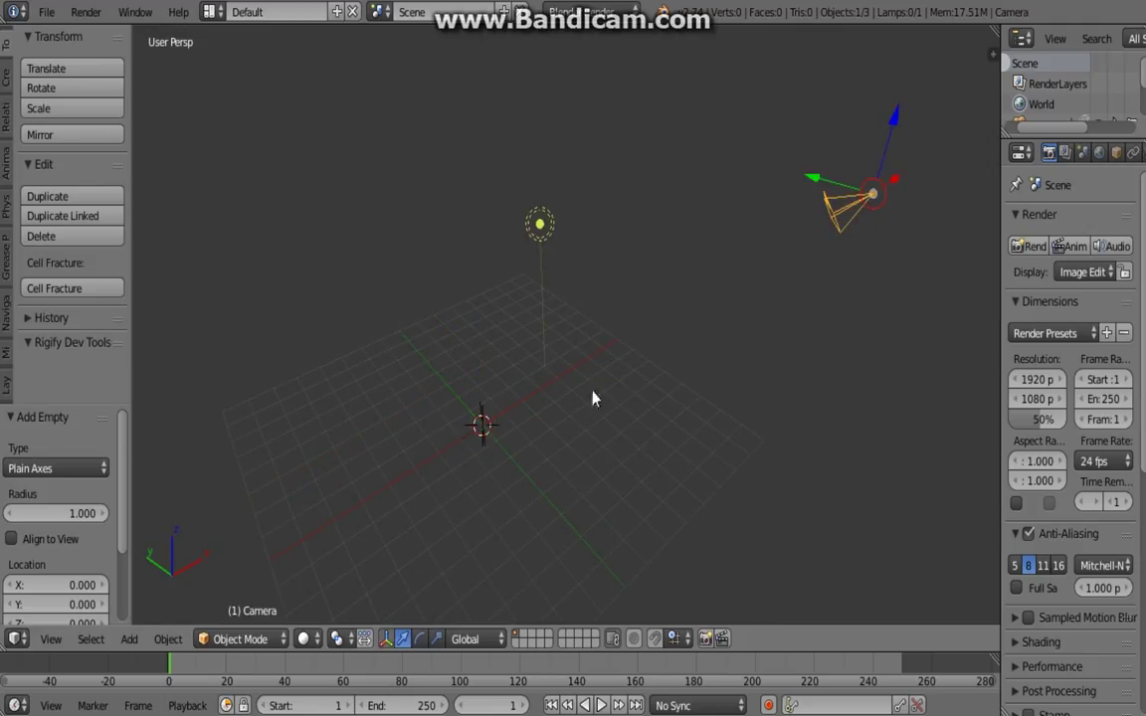
{"action": "left_click", "coordinate": [483, 424], "text": "shift"}
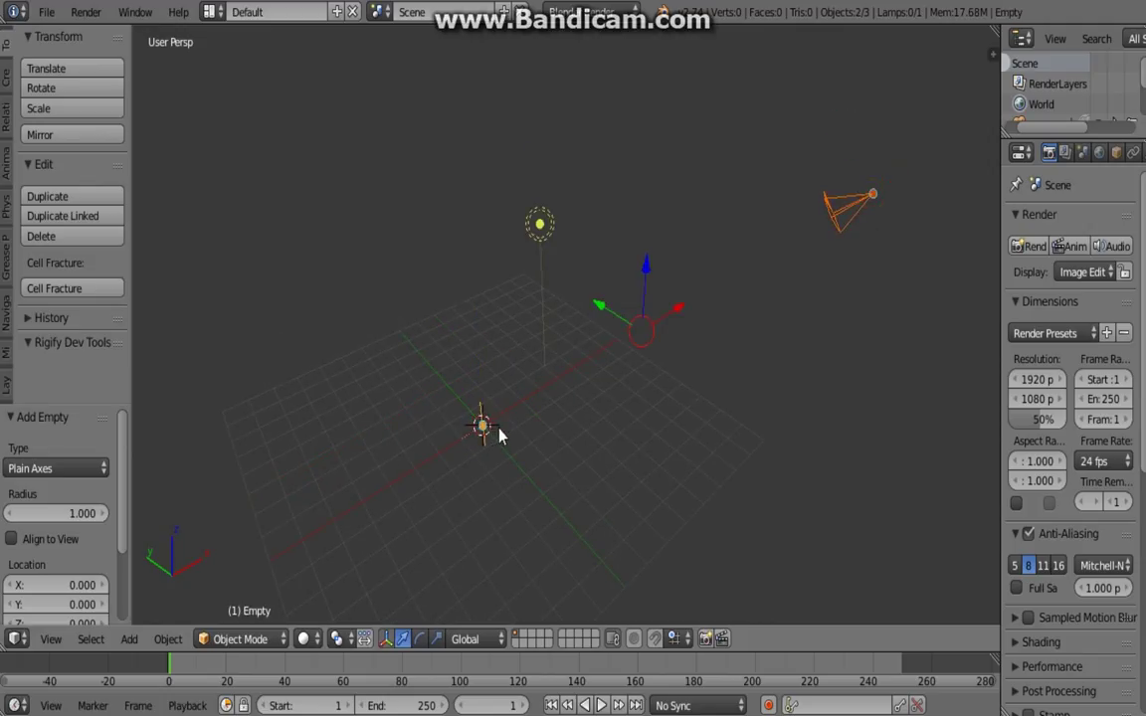
{"action": "scroll", "coordinate": [499, 436], "scroll_direction": "up", "scroll_amount": 2}
{"action": "middle_click_drag", "start_coordinate": [499, 435], "coordinate": [586, 356]}
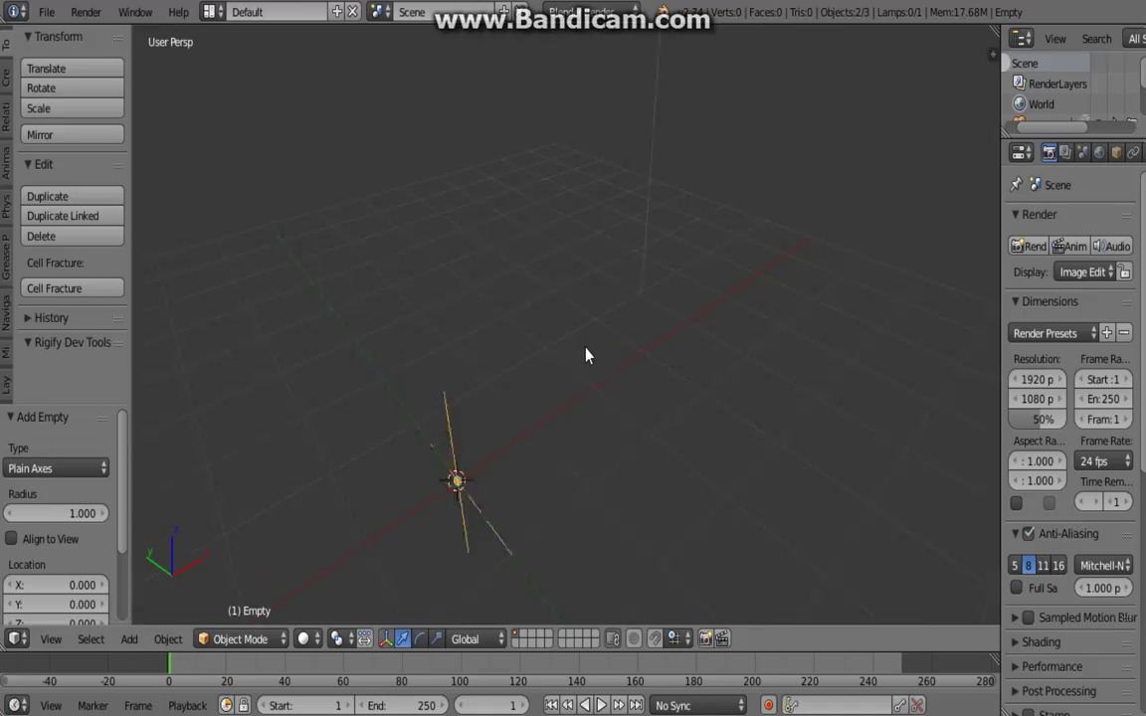
{"action": "key", "text": "ctrl+p"}
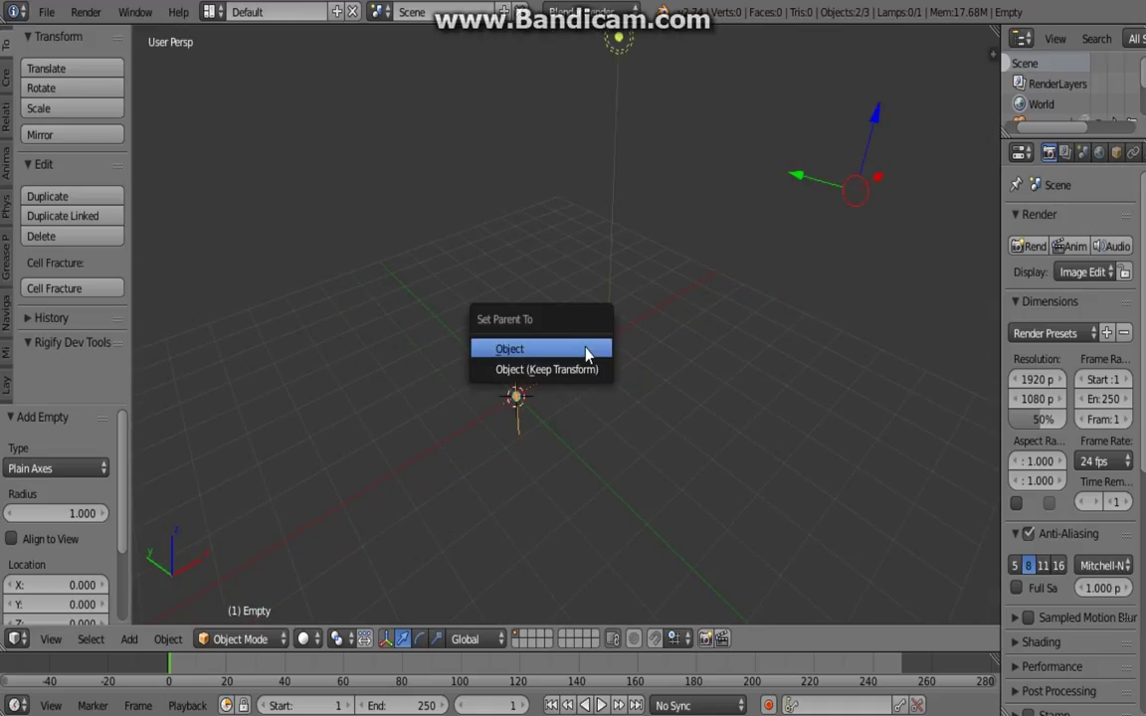
{"action": "left_click", "coordinate": [586, 351]}
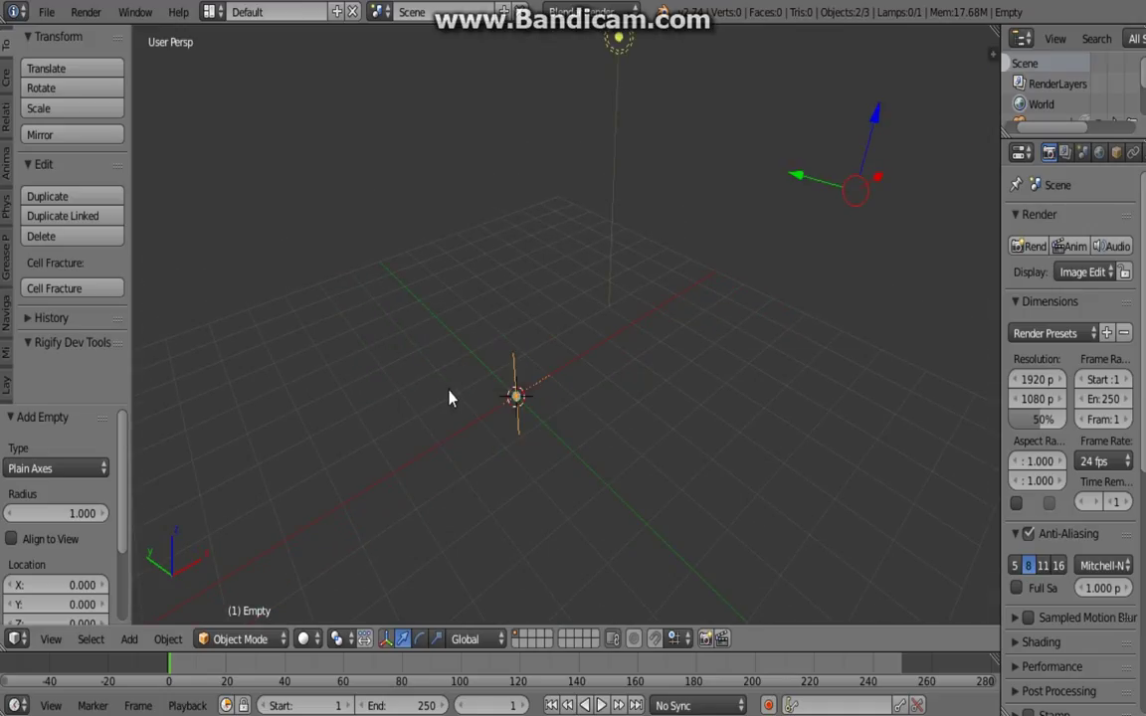
- Add a Track To constraint so the camera aims at the Empty
{"action": "key", "text": "ctrl+t"}
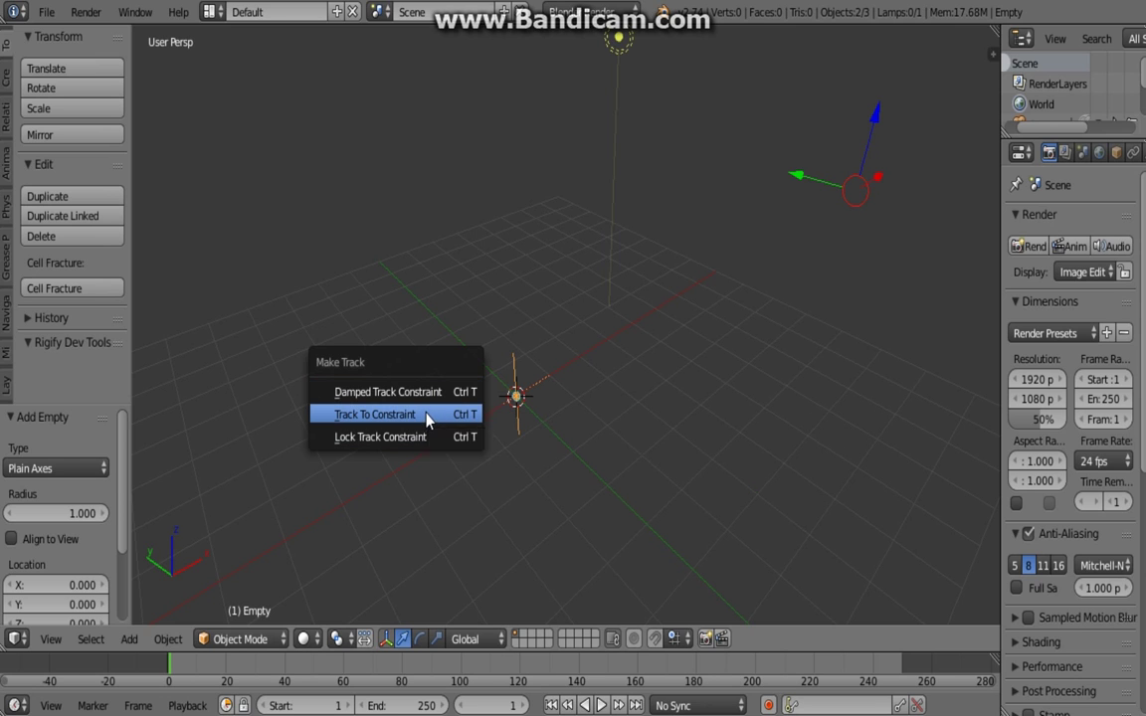
{"action": "left_click", "coordinate": [428, 423]}
{"action": "middle_click_drag", "start_coordinate": [597, 421], "coordinate": [601, 347]}
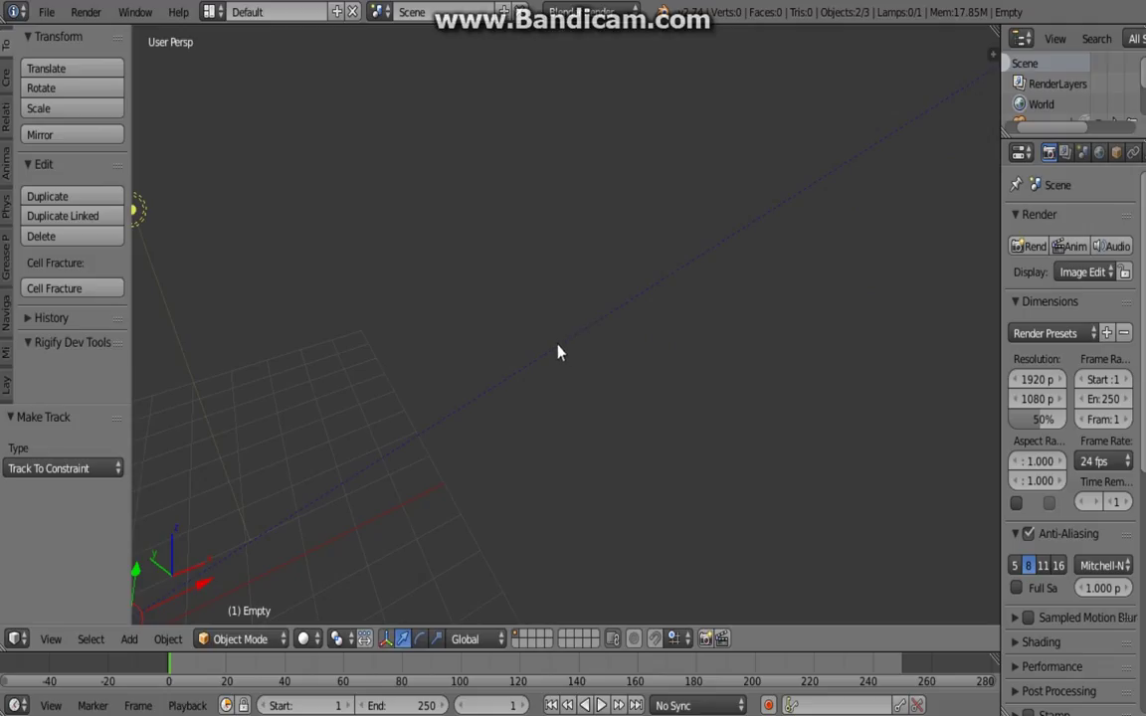
{"action": "middle_click_drag", "start_coordinate": [514, 386], "coordinate": [607, 354]}
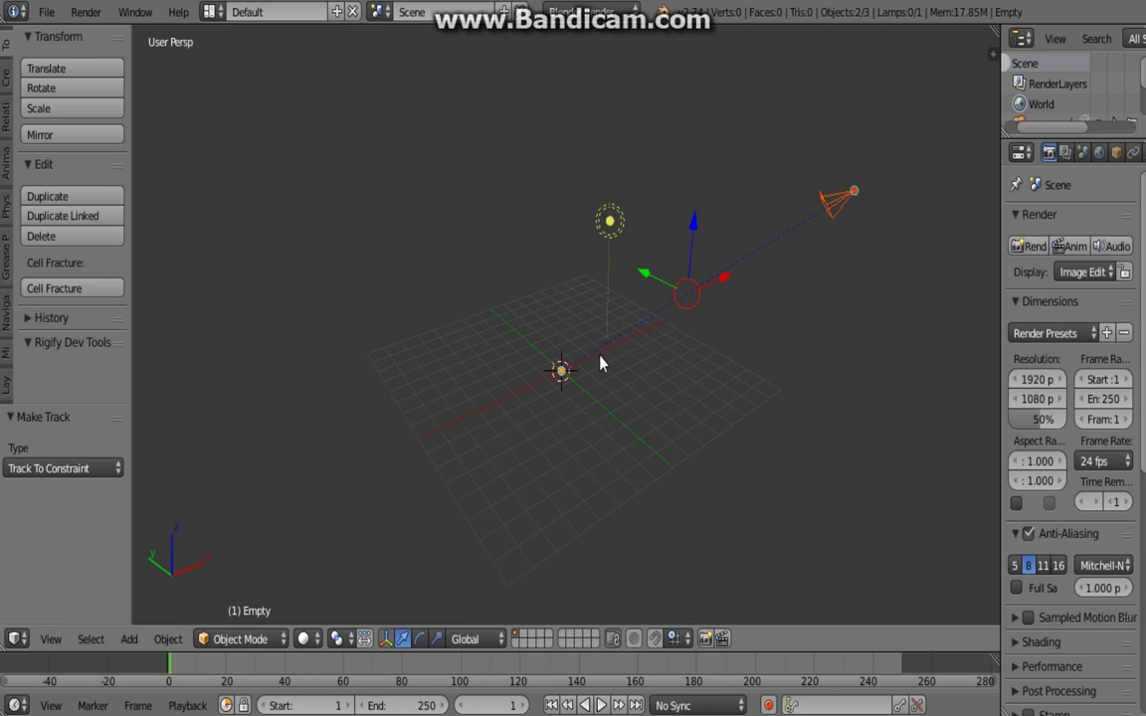
{"action": "right_click", "coordinate": [563, 375]}
{"action": "key", "text": "g"}
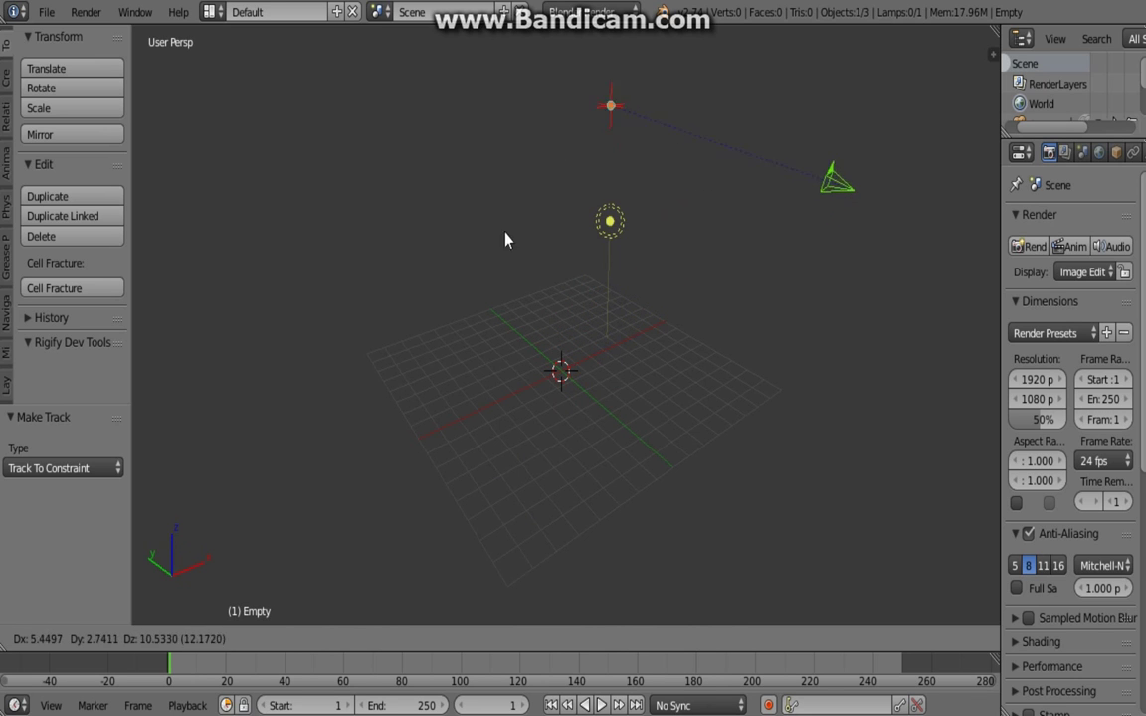
{"action": "key", "text": "Escape"}
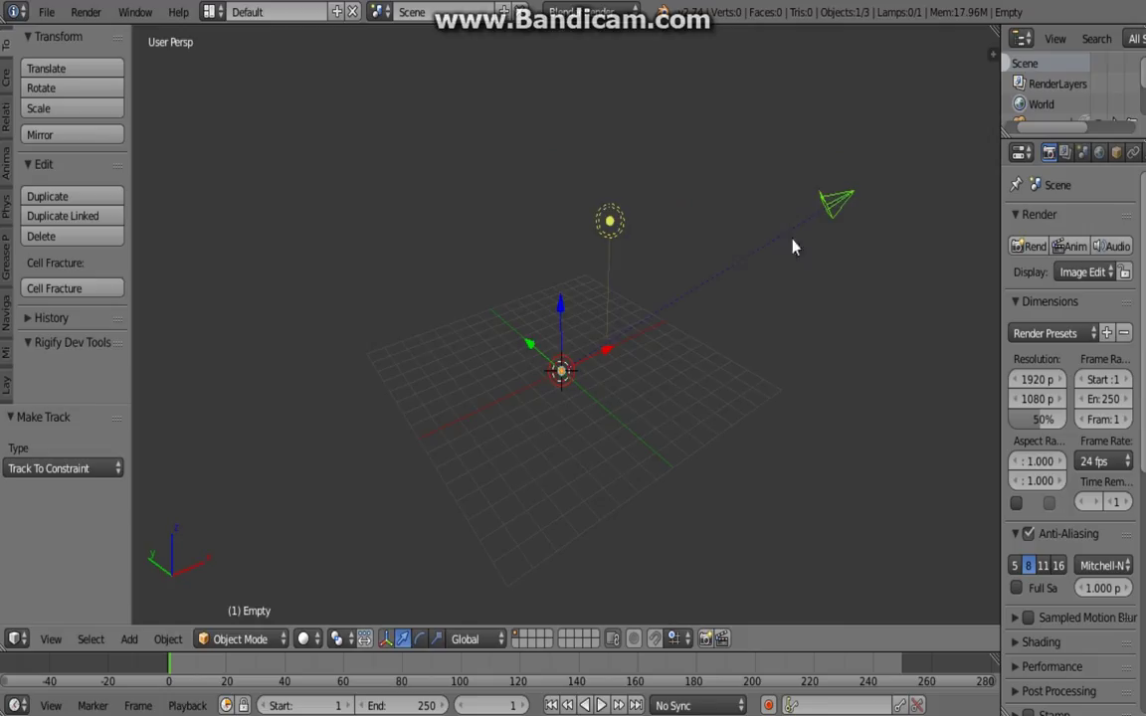
{"action": "scroll", "coordinate": [686, 326], "scroll_direction": "up", "scroll_amount": 4}
{"action": "scroll", "coordinate": [686, 326], "scroll_direction": "up", "scroll_amount": 1}
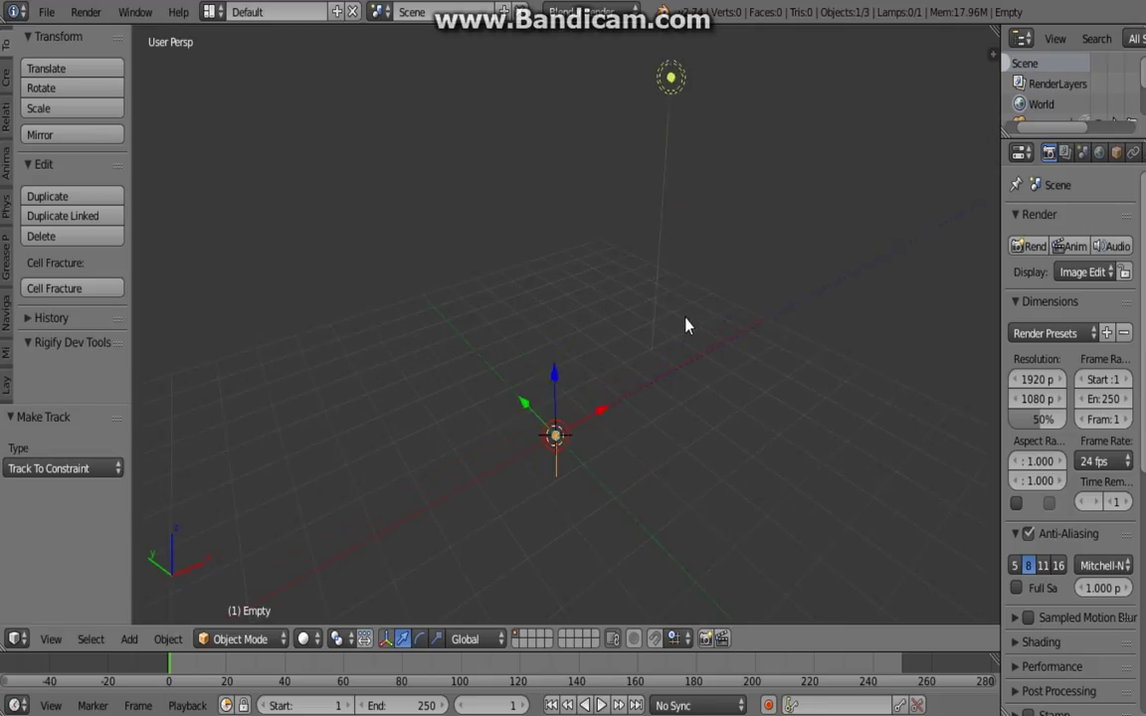
{"action": "scroll", "coordinate": [686, 325], "scroll_direction": "down", "scroll_amount": 4}
{"action": "mouse_move", "coordinate": [685, 325]}
{"action": "middle_mouse_down"}
{"action": "mouse_move", "coordinate": [691, 369]}
{"action": "mouse_move", "coordinate": [702, 322]}
{"action": "middle_mouse_up"}
{"action": "key", "text": "KP_1"}
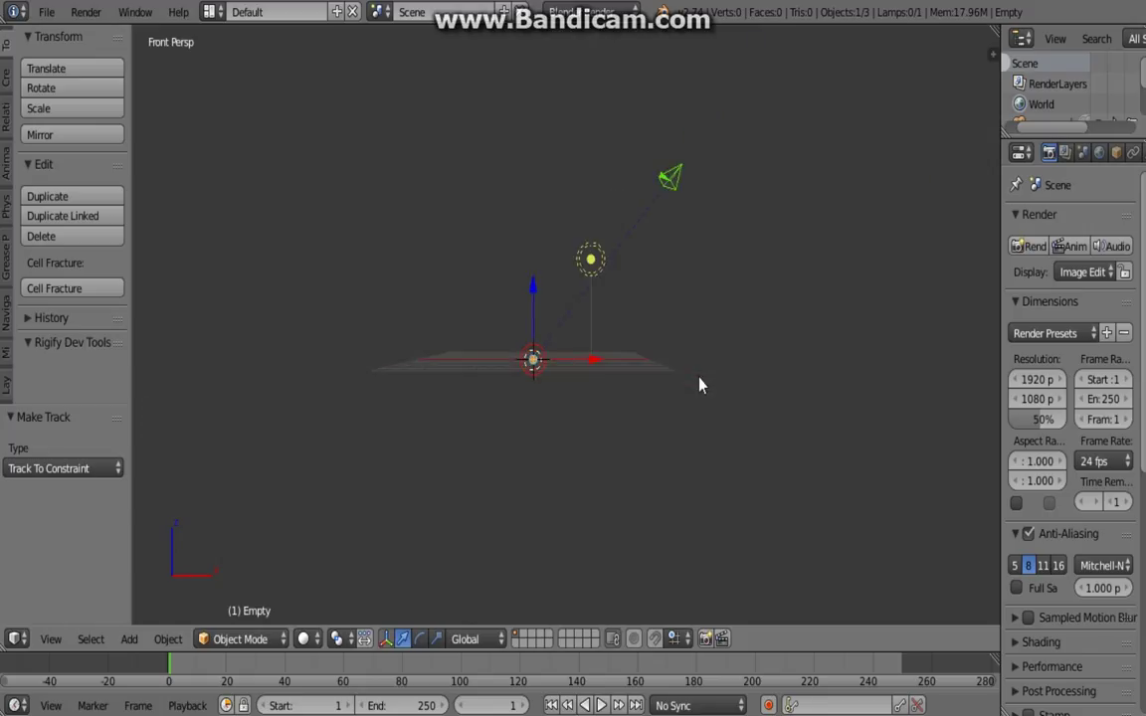
{"action": "key", "text": "KP_5"}
{"action": "scroll", "coordinate": [680, 401], "scroll_direction": "up", "scroll_amount": 3}
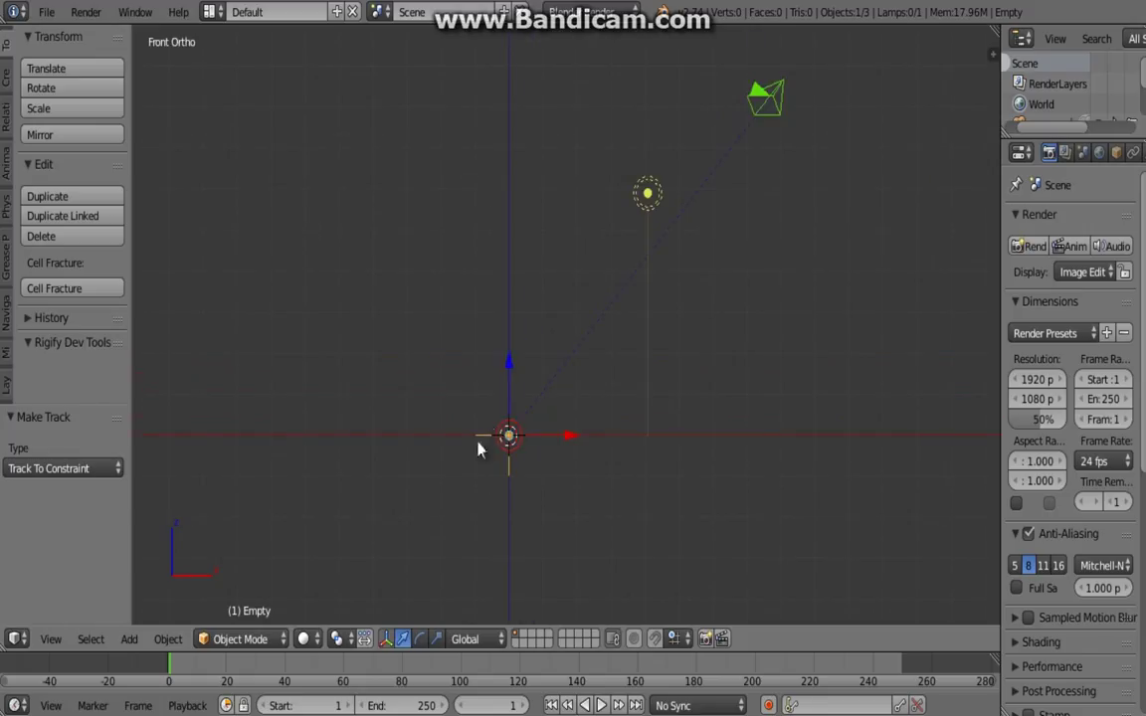
{"action": "key", "text": "a"}
{"action": "right_click", "coordinate": [509, 437]}
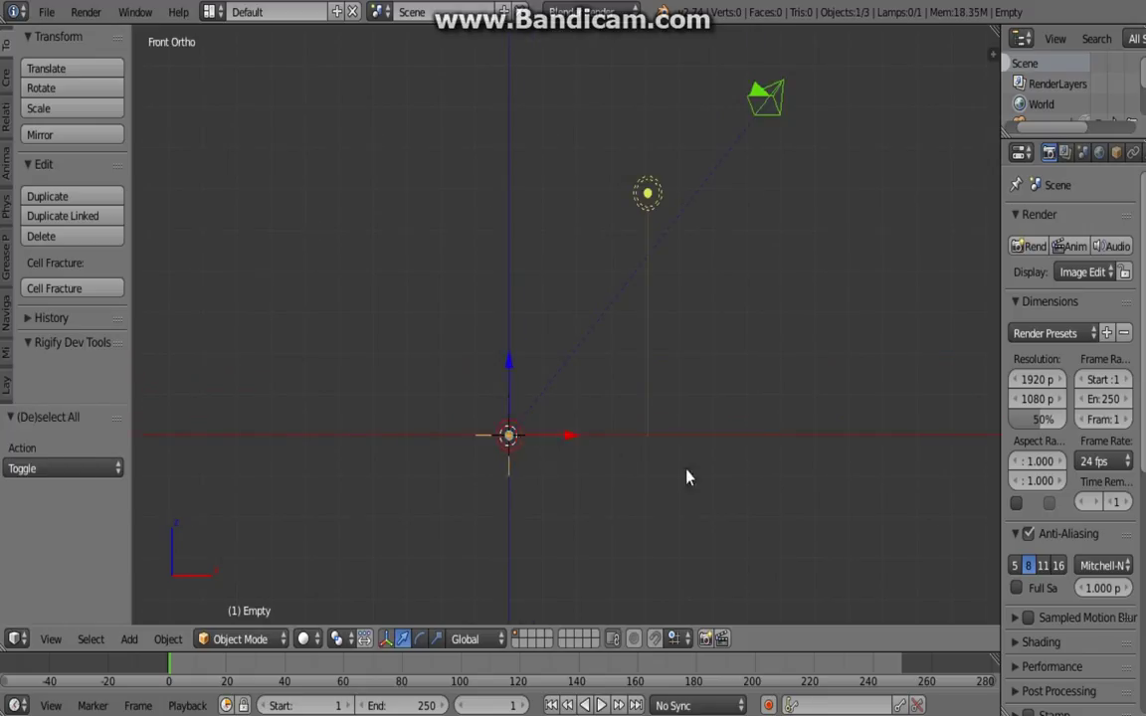
{"action": "scroll", "coordinate": [685, 474], "scroll_direction": "down", "scroll_amount": 2}
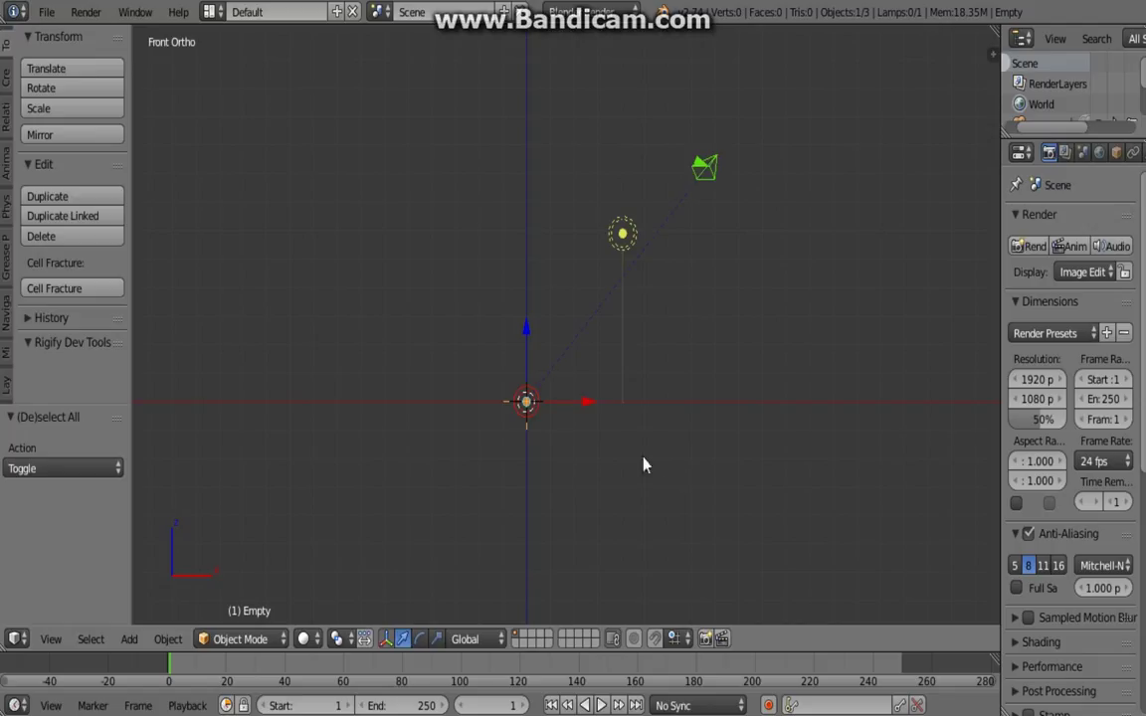
{"action": "key", "text": "g"}
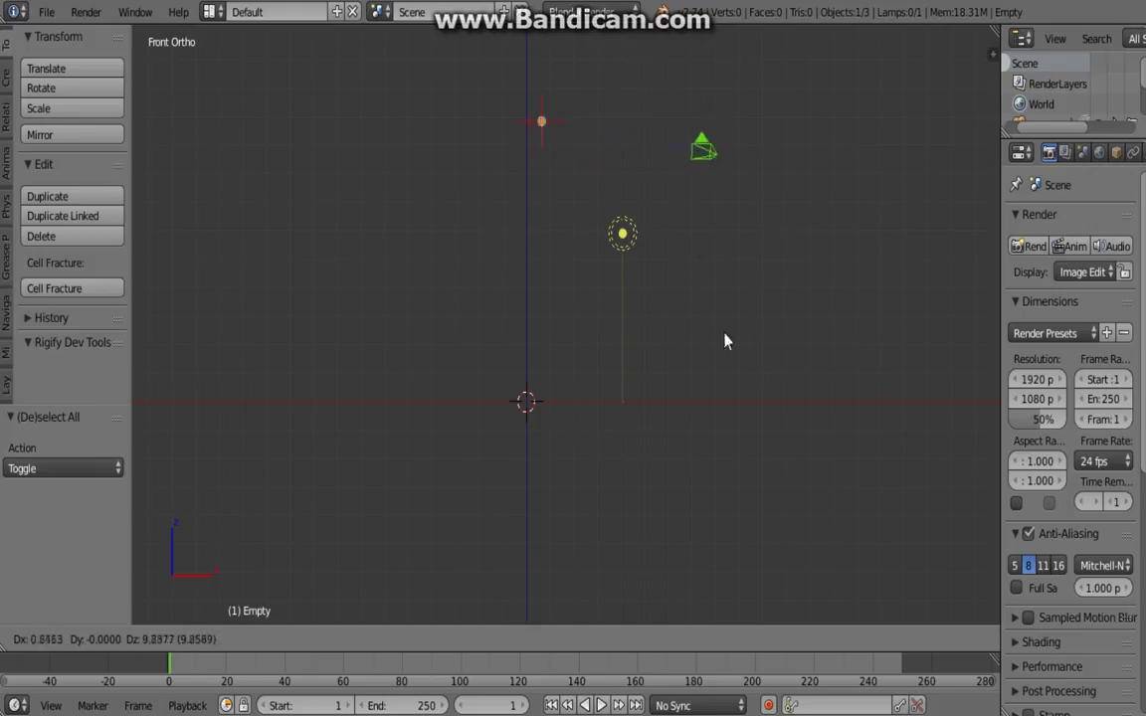
{"action": "right_click", "coordinate": [647, 417]}
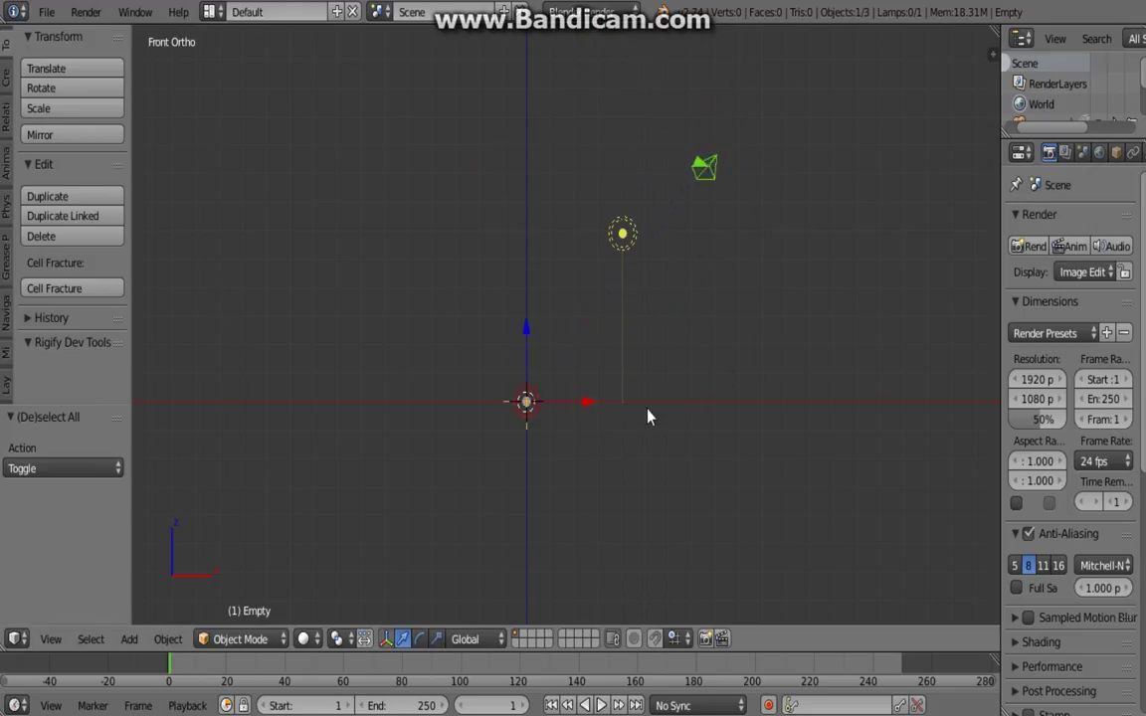
{"action": "middle_click_drag", "start_coordinate": [648, 417], "coordinate": [723, 460]}
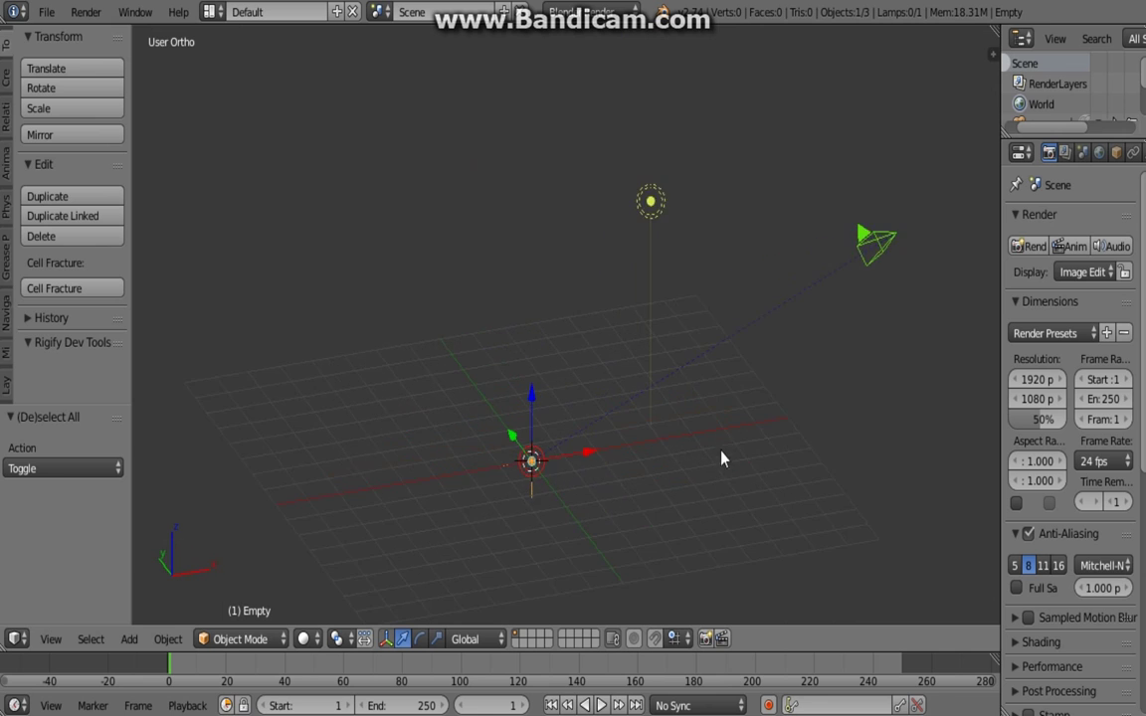
{"action": "key", "text": "KP_7"}
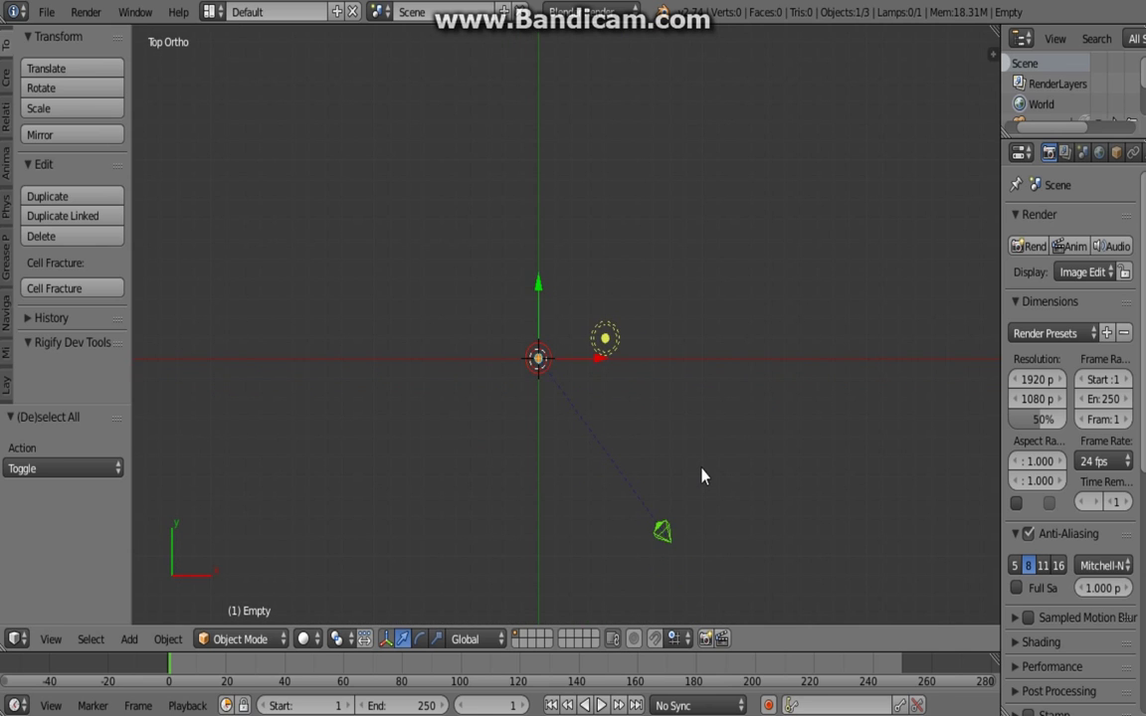
{"action": "scroll", "coordinate": [642, 238], "scroll_direction": "up", "scroll_amount": 2}
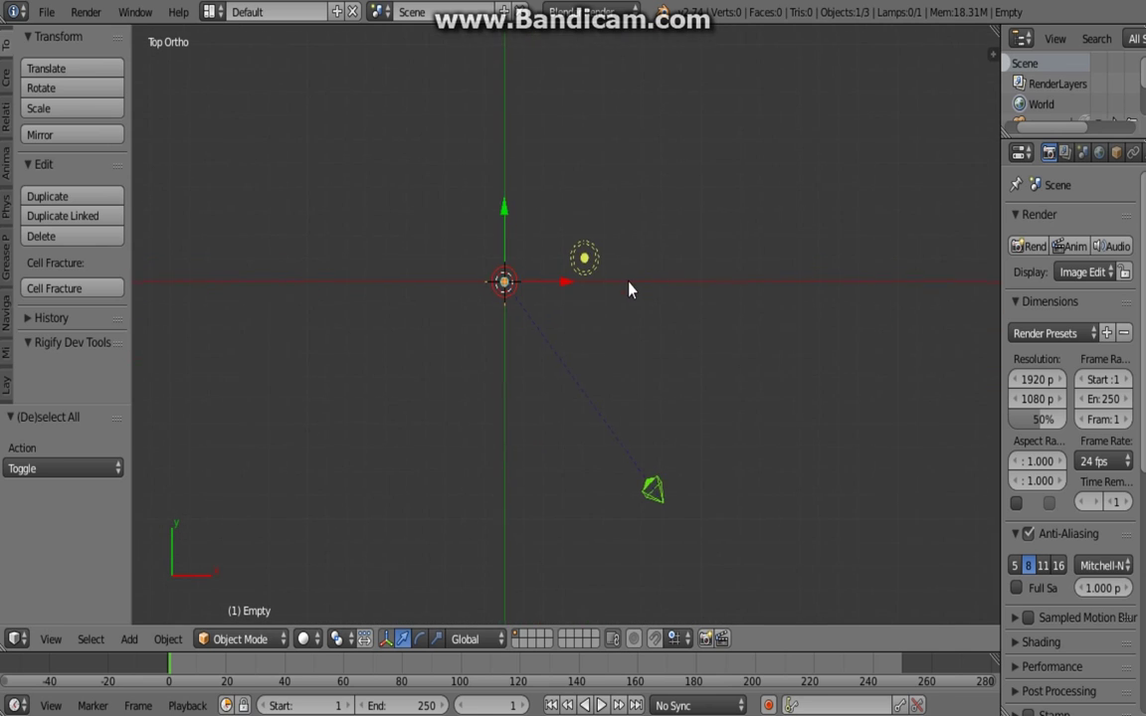
{"action": "middle_click_drag", "start_coordinate": [544, 309], "coordinate": [575, 350], "text": "shift"}
{"action": "key", "text": "g"}
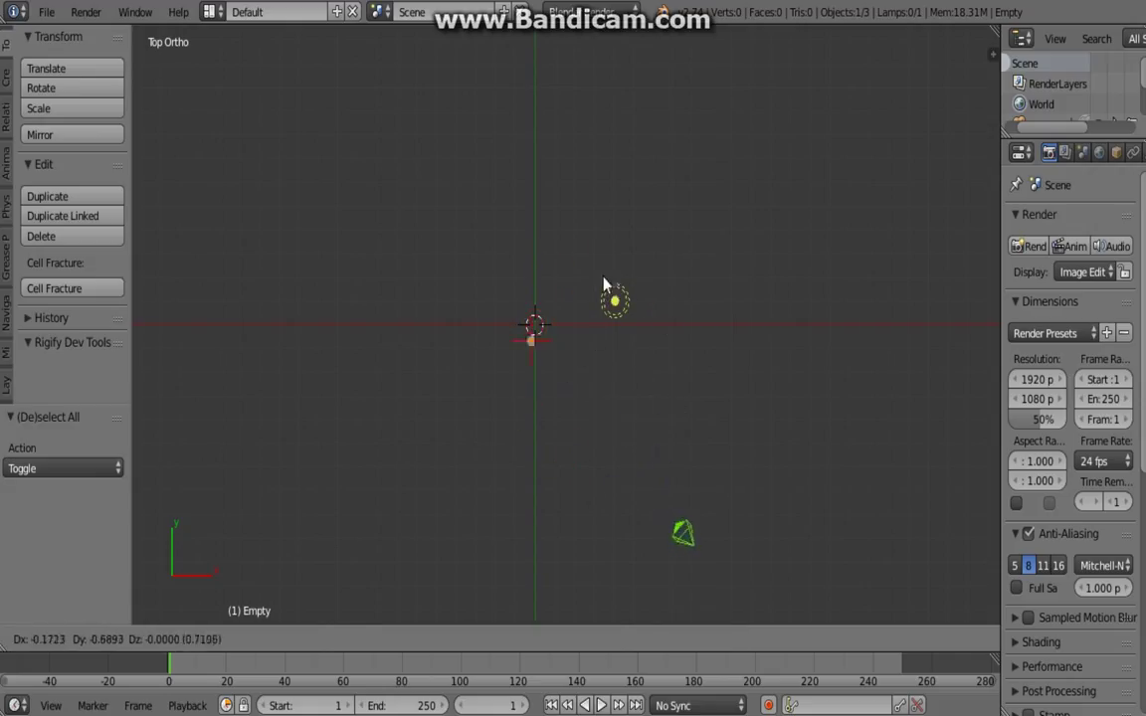
{"action": "key", "text": "Escape"}
{"action": "middle_click_drag", "start_coordinate": [583, 282], "coordinate": [658, 390]}
- Delete the Empty and remove the camera's Track To constraint
{"action": "key", "text": "x"}
{"action": "key", "text": "Return"}
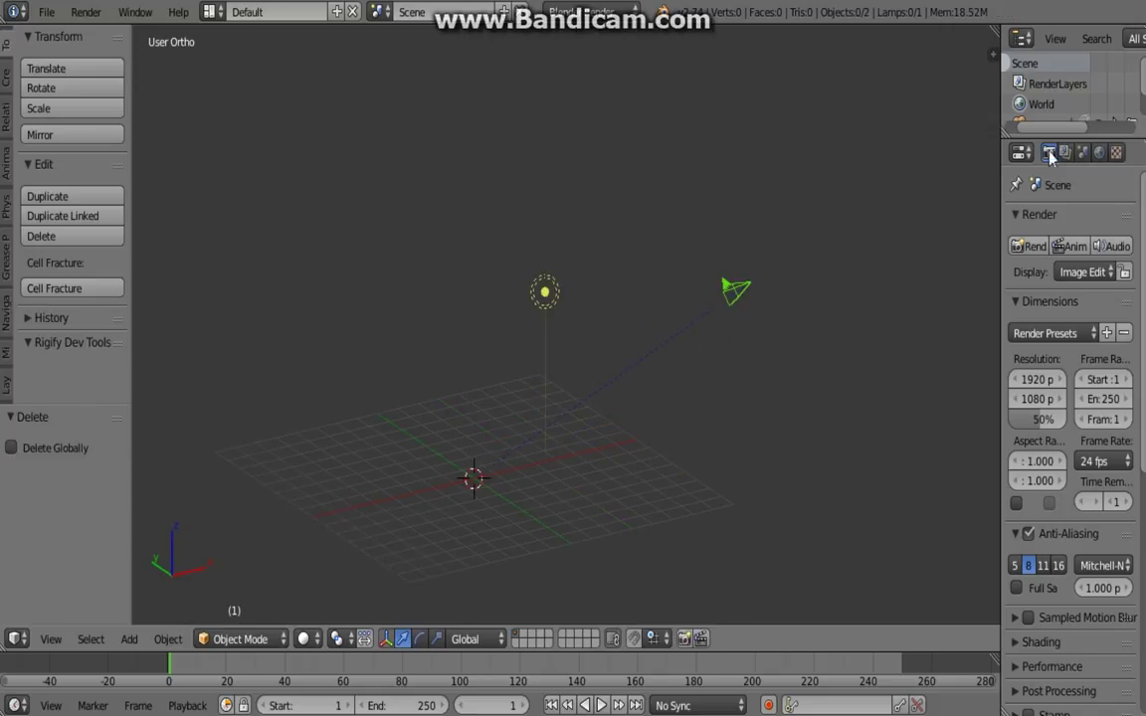
{"action": "right_click", "coordinate": [749, 294]}
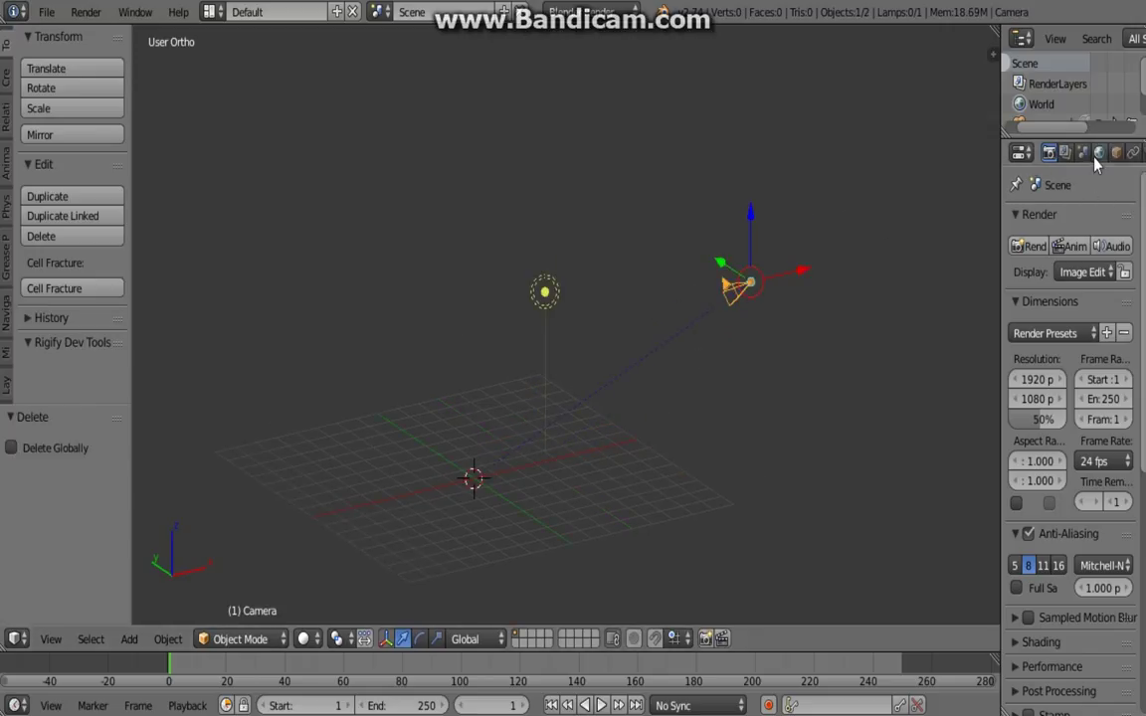
{"action": "left_click", "coordinate": [1098, 156]}
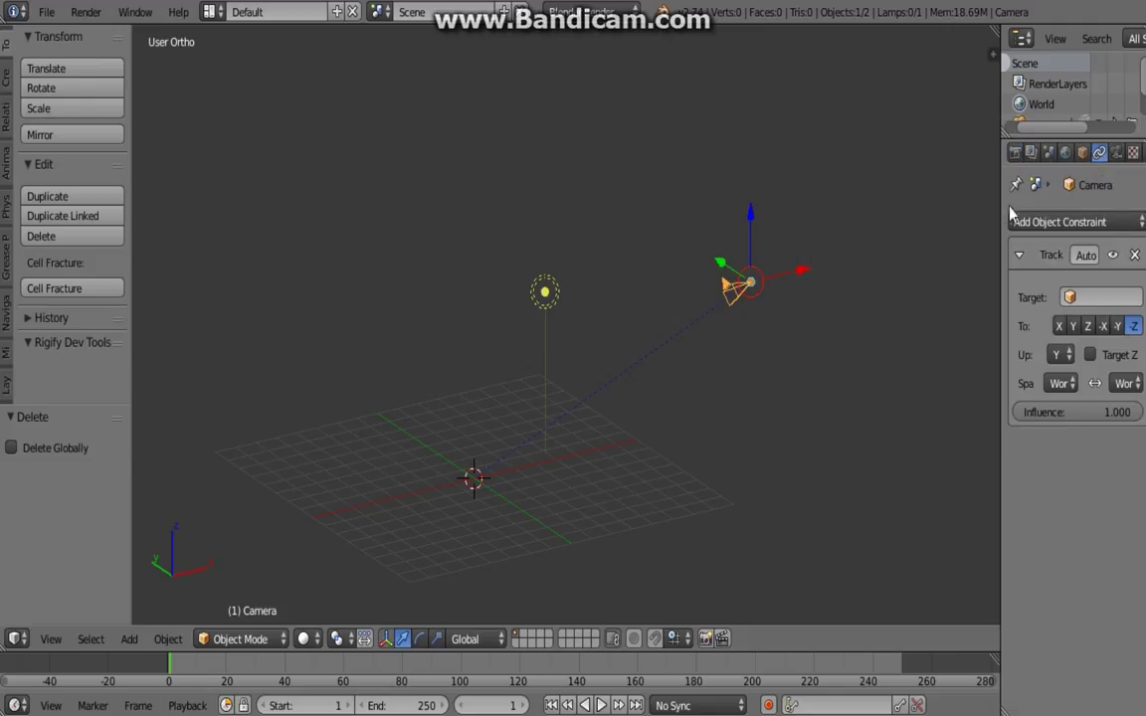
{"action": "left_click_drag", "start_coordinate": [1001, 229], "coordinate": [883, 230]}
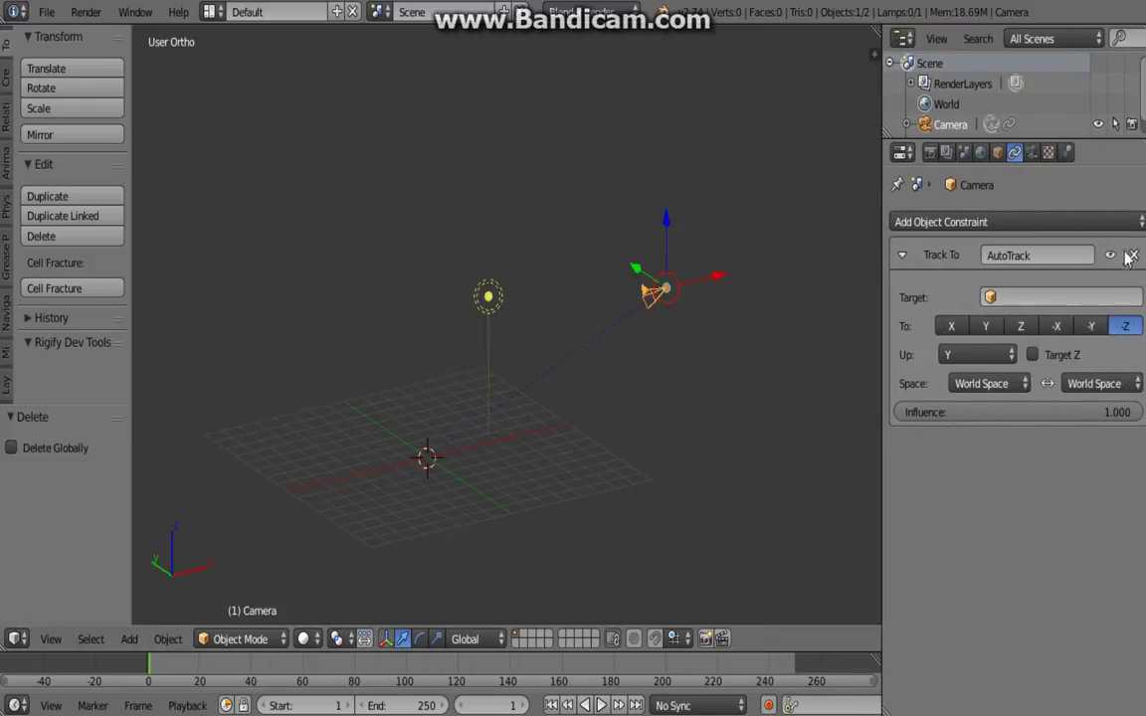
{"action": "left_click", "coordinate": [1134, 255]}
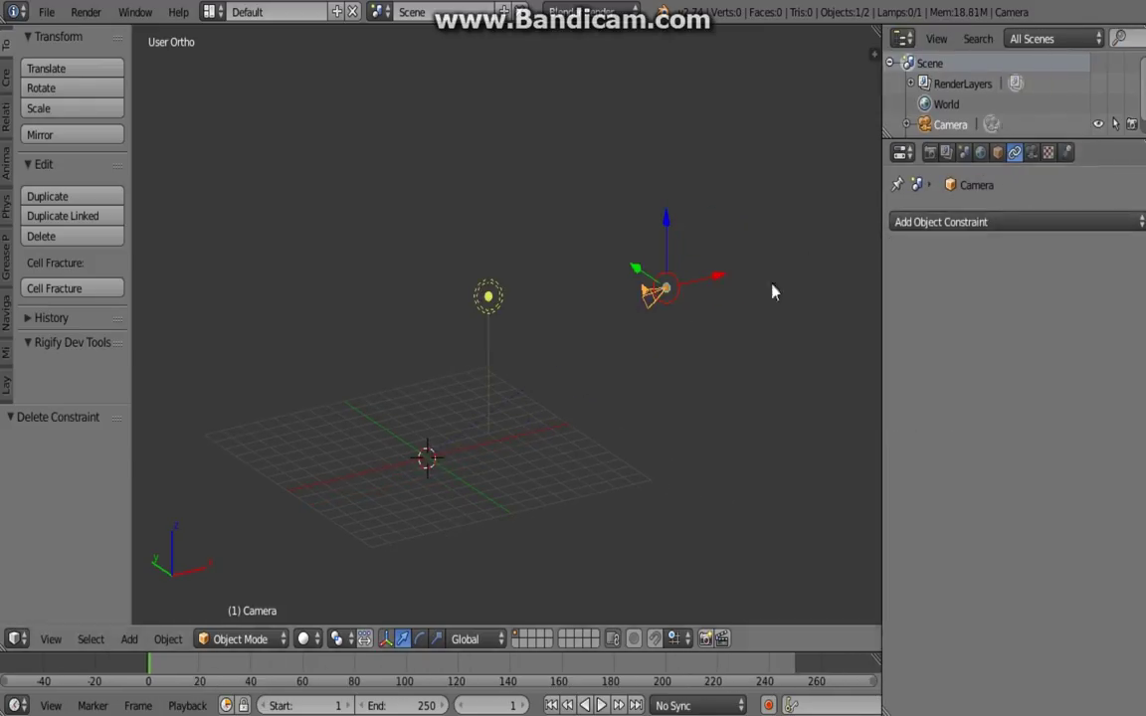
- Replace the plain-axes Empty with an Arrows Empty at the origin, then select the camera
{"action": "key", "text": "shift+a"}
{"action": "mouse_move", "coordinate": [445, 419]}
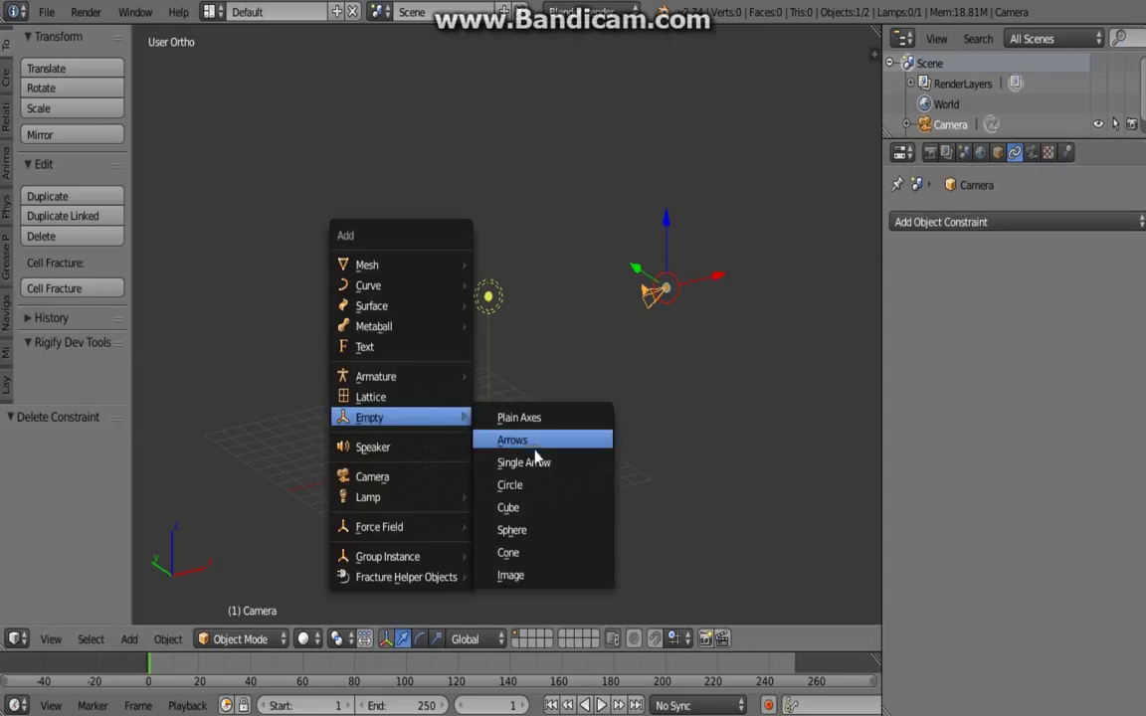
{"action": "left_click", "coordinate": [538, 424]}
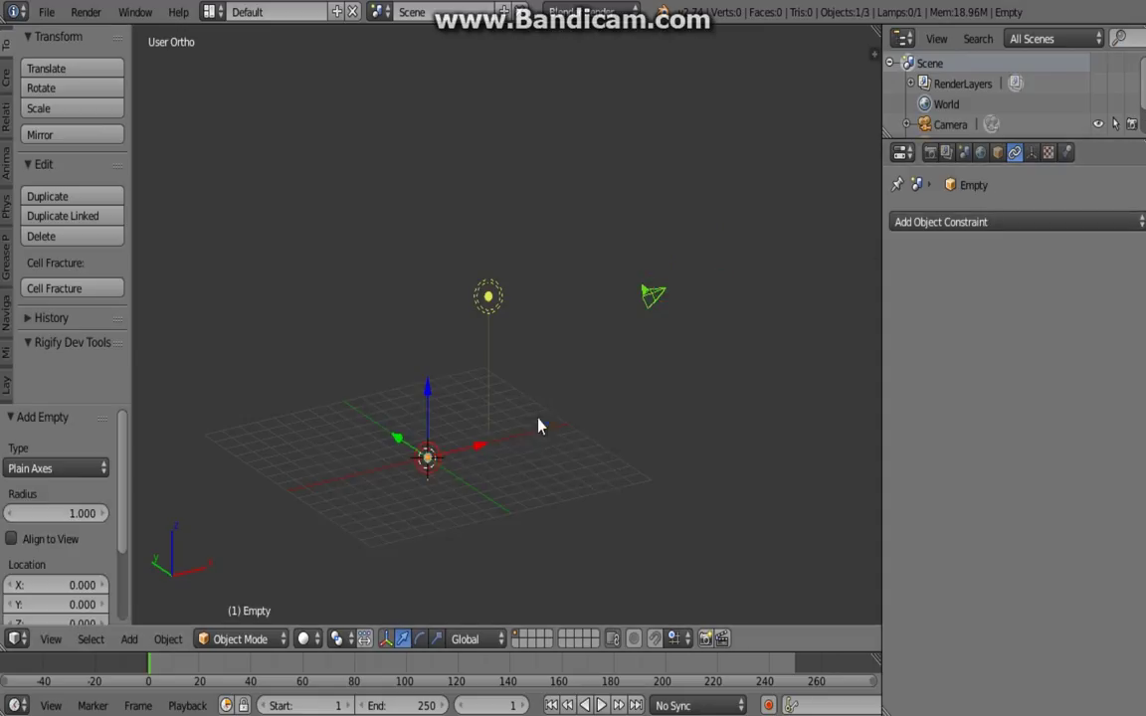
{"action": "middle_click_drag", "start_coordinate": [485, 456], "coordinate": [481, 465]}
{"action": "key", "text": "x"}
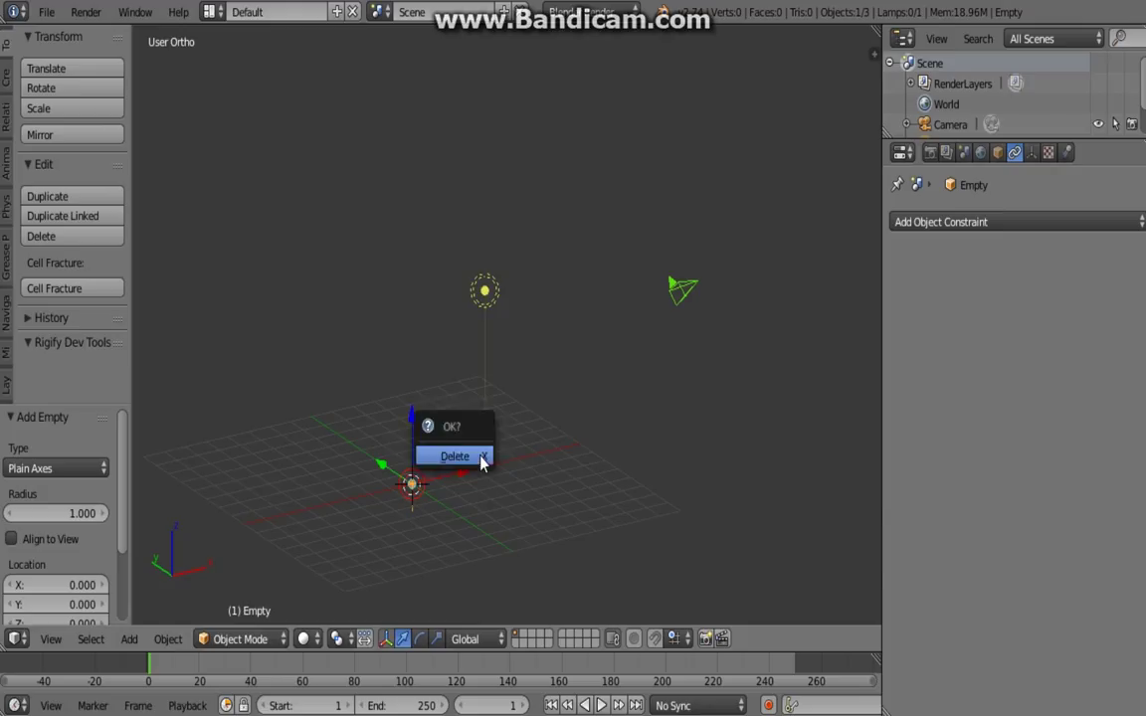
{"action": "left_click", "coordinate": [481, 463]}
{"action": "key", "text": "shift+a"}
{"action": "mouse_move", "coordinate": [485, 458]}
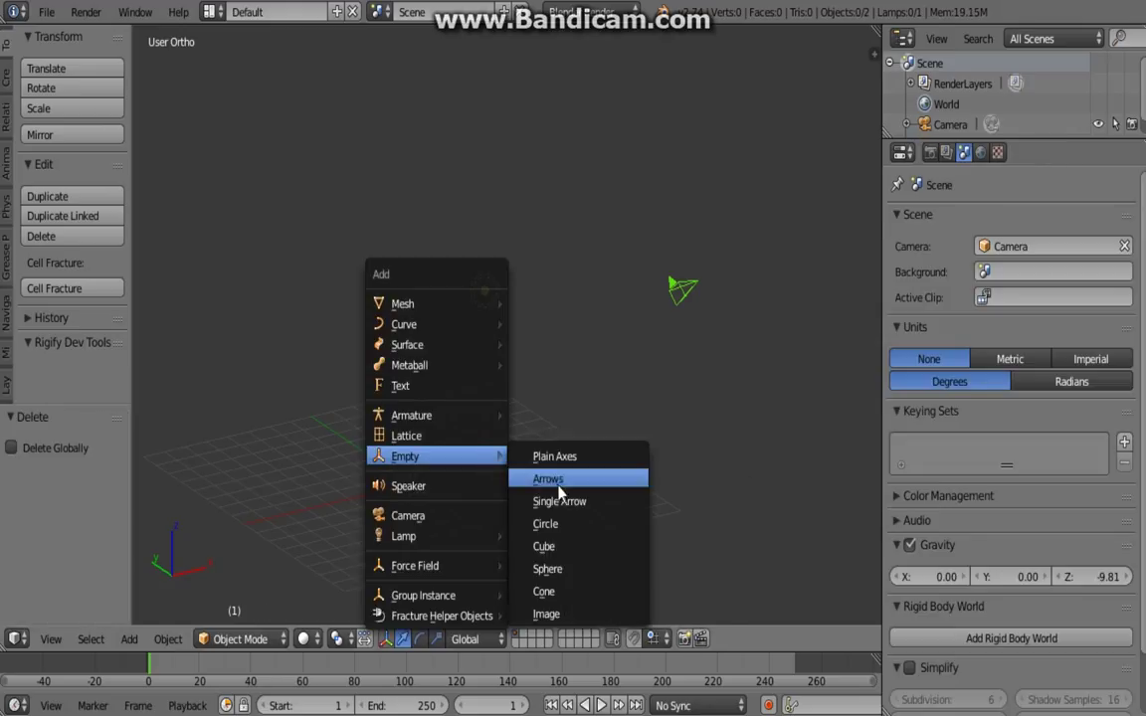
{"action": "left_click", "coordinate": [556, 481]}
{"action": "right_click", "coordinate": [683, 289]}
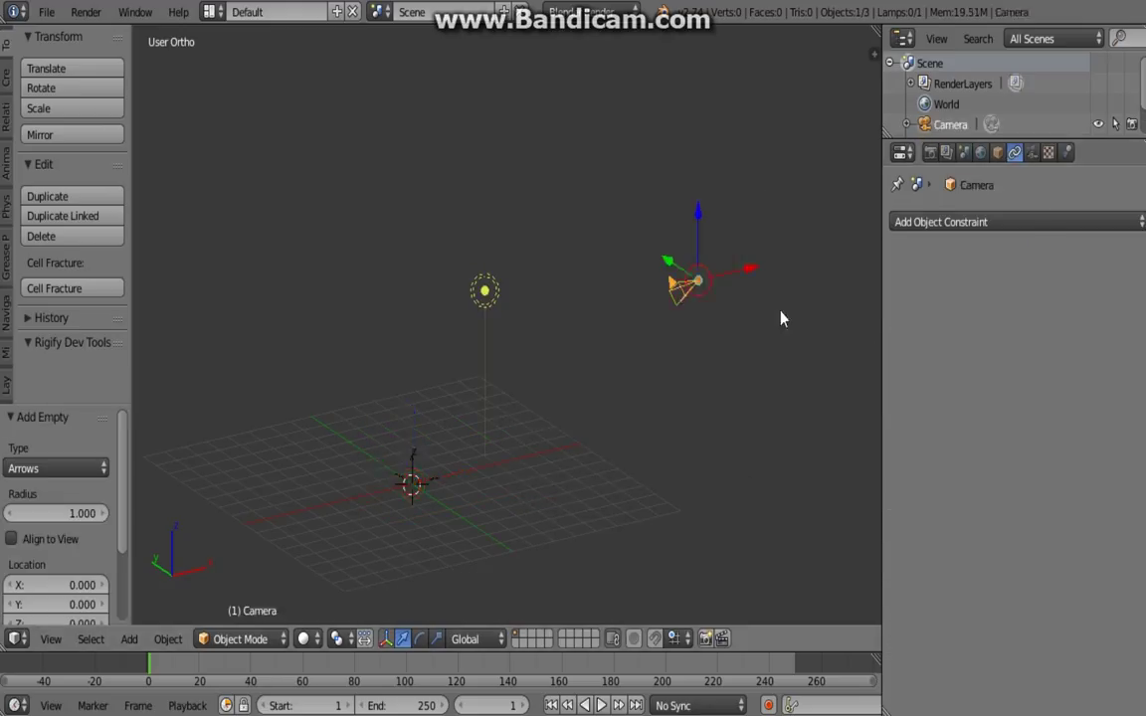
- Add a Track To constraint to the camera with the Empty as target
{"action": "left_click", "coordinate": [990, 223]}
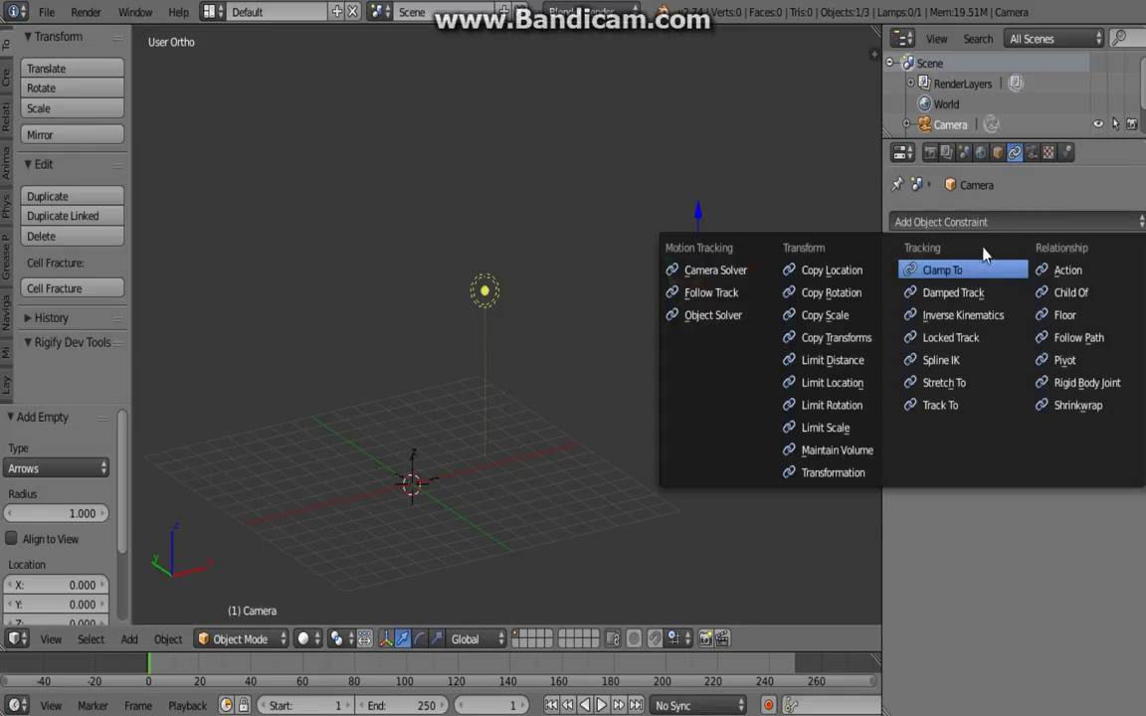
{"action": "left_click", "coordinate": [963, 406]}
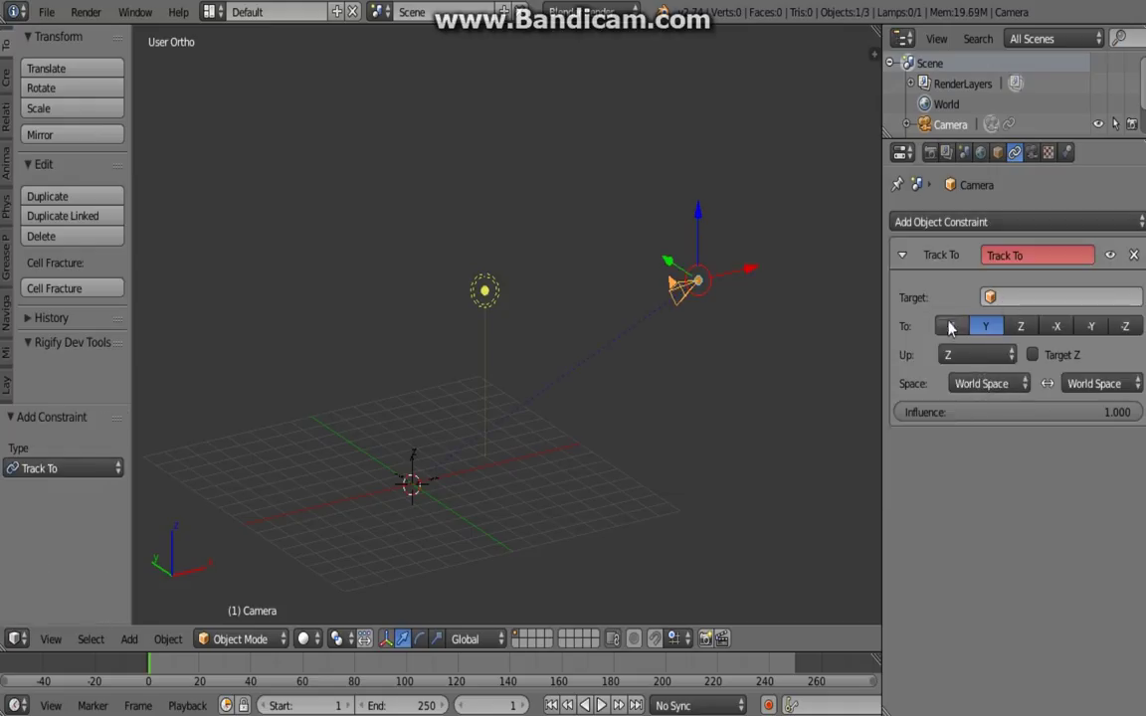
{"action": "scroll", "coordinate": [701, 330], "scroll_direction": "up", "scroll_amount": 2}
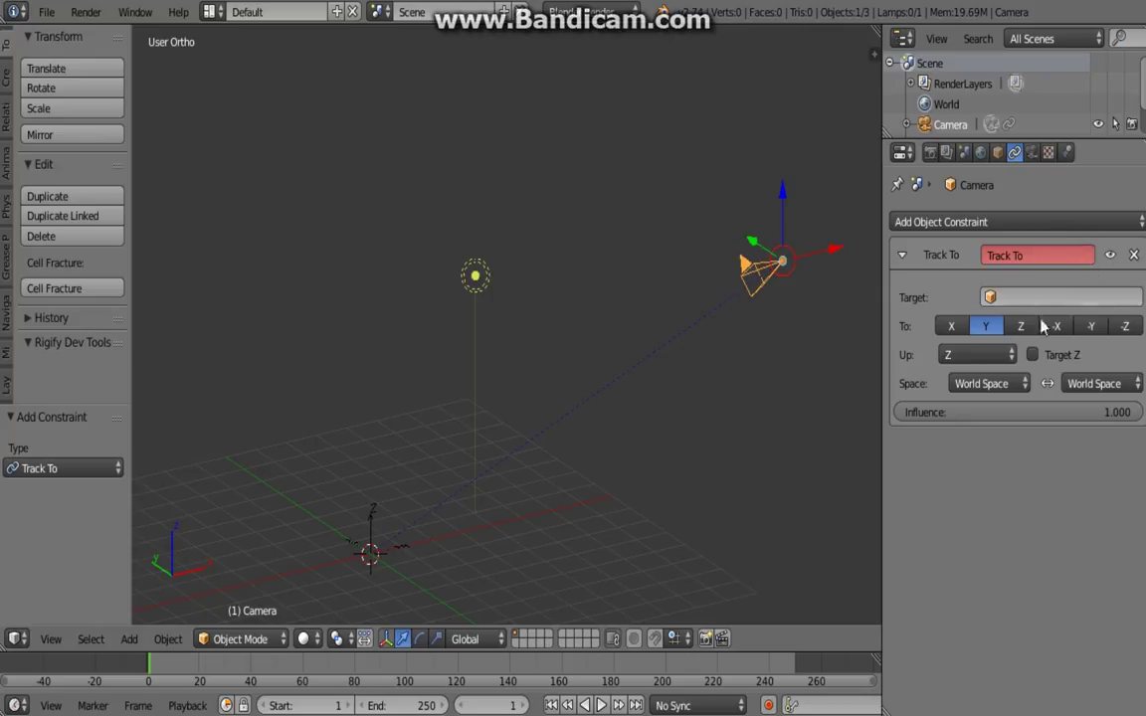
{"action": "left_click", "coordinate": [1014, 296]}
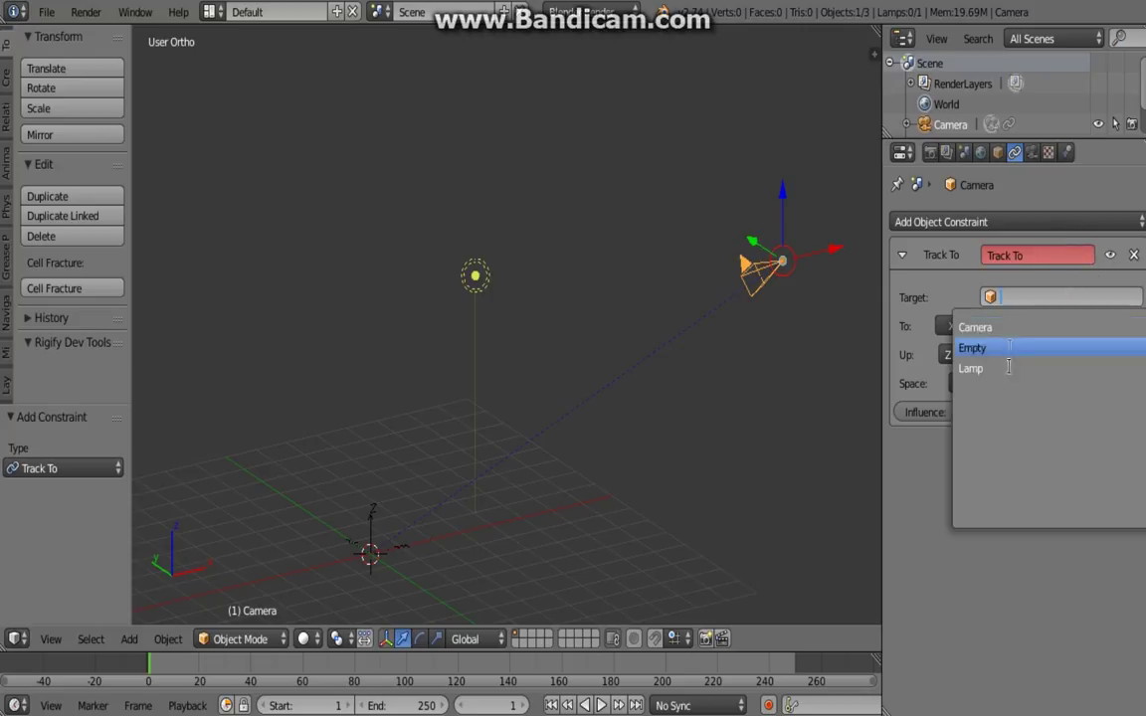
{"action": "left_click", "coordinate": [985, 348]}
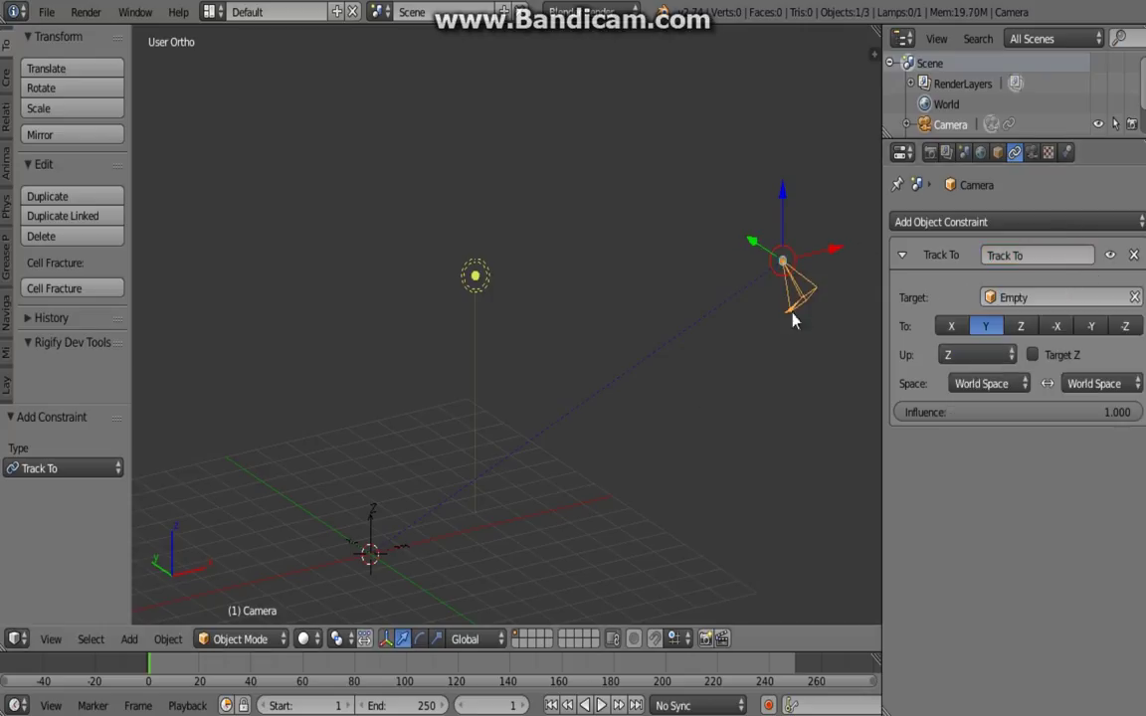
{"action": "middle_click_drag", "start_coordinate": [793, 320], "coordinate": [734, 389]}
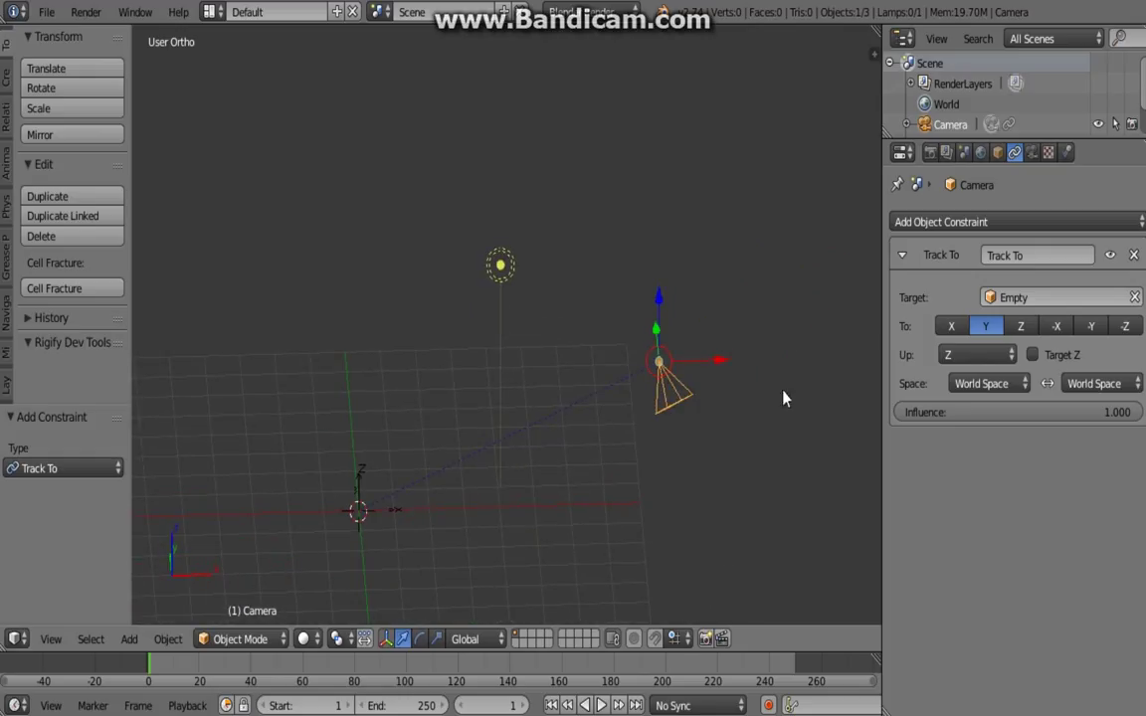
{"action": "middle_click_drag", "start_coordinate": [766, 382], "coordinate": [786, 341]}
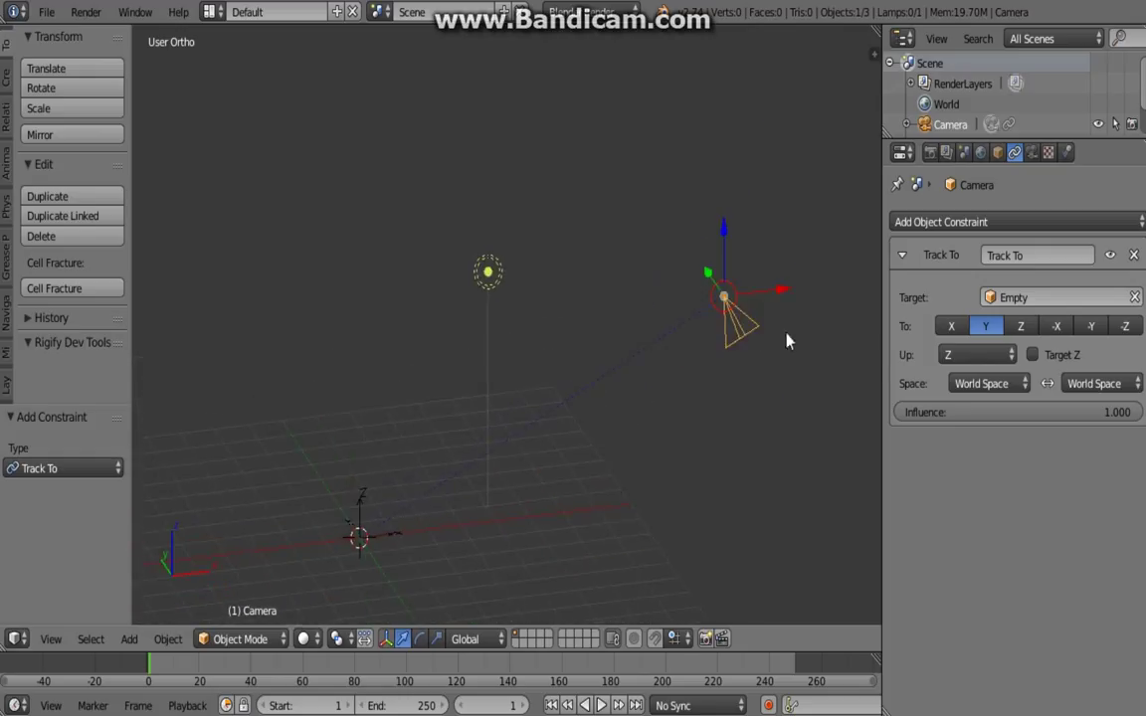
- Try the X, Y and Z tracking axes and test-move the Empty
{"action": "left_click", "coordinate": [953, 329]}
{"action": "left_click", "coordinate": [985, 328]}
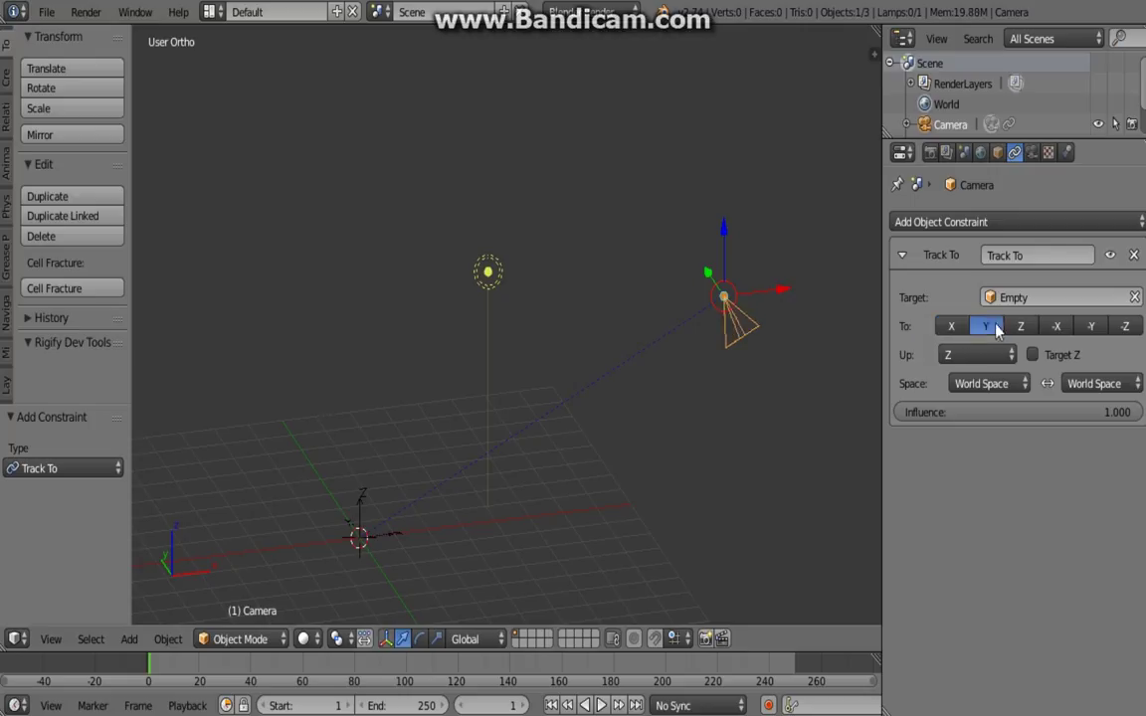
{"action": "left_click", "coordinate": [1025, 328]}
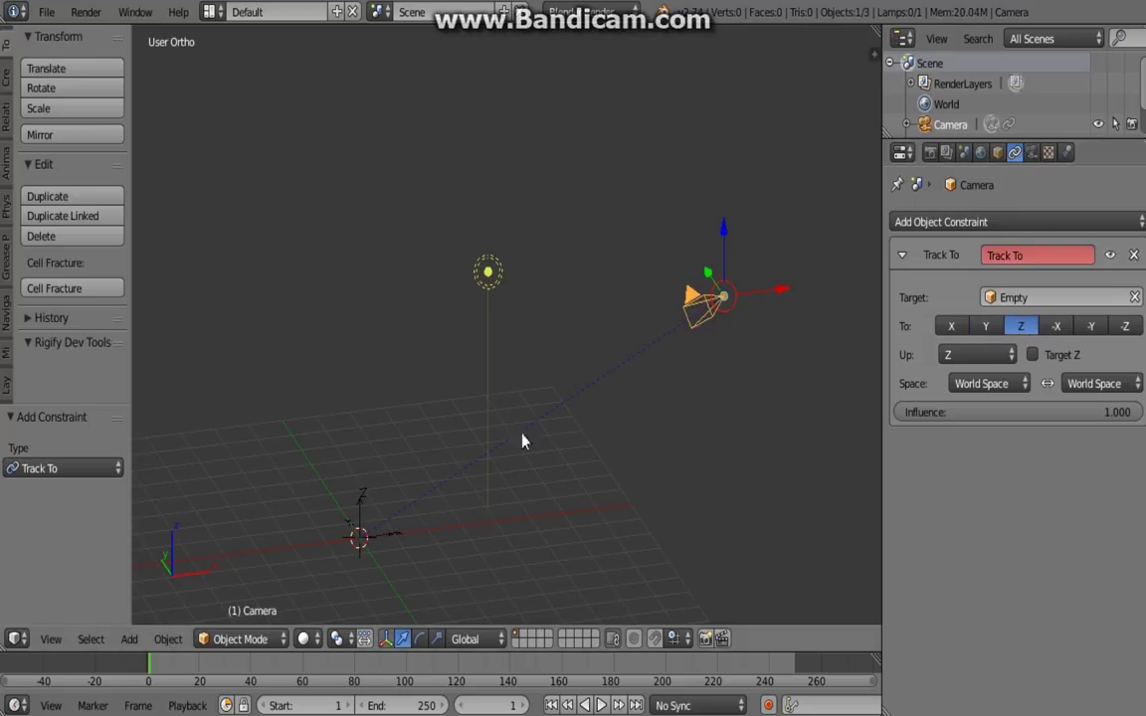
{"action": "right_click", "coordinate": [366, 535]}
{"action": "key", "text": "g"}
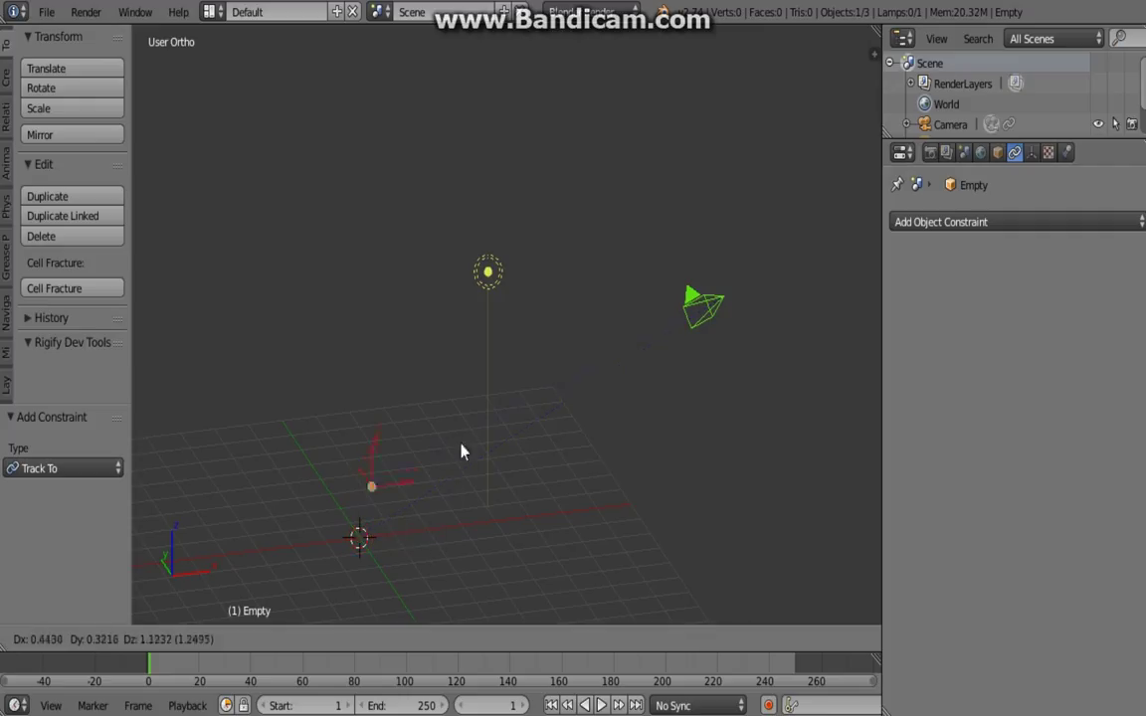
{"action": "key", "text": "Escape"}
{"action": "right_click", "coordinate": [712, 308]}
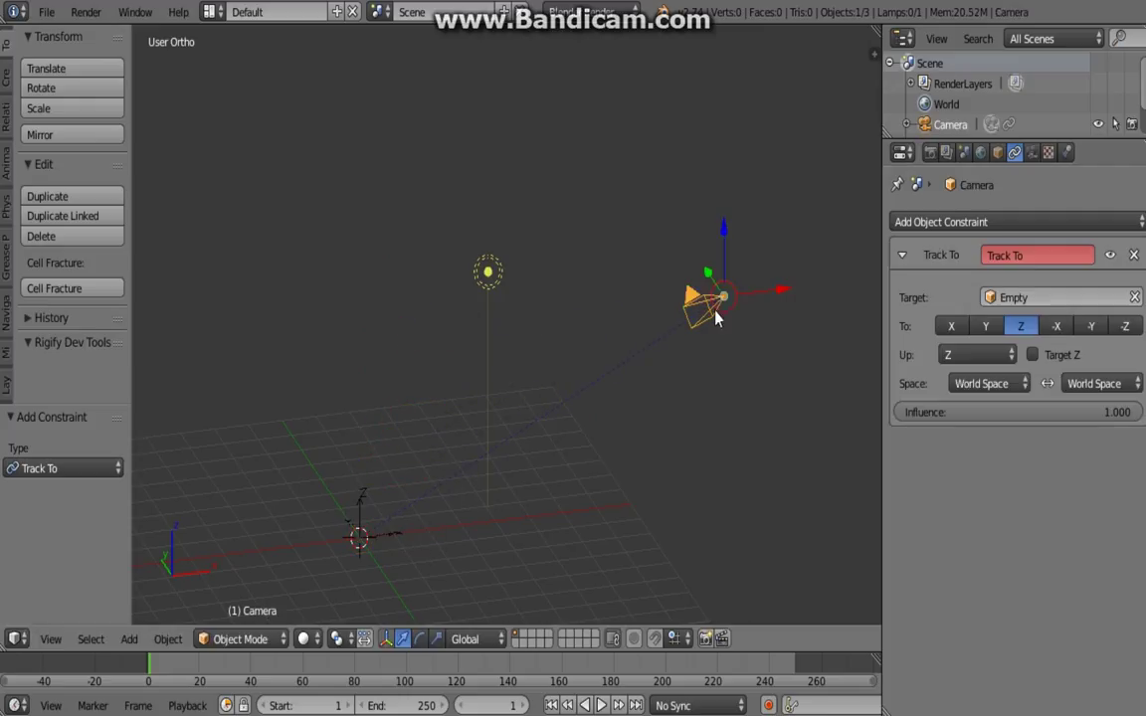
- Set the Track To axis to -Z and the Up axis to Y
{"action": "left_click", "coordinate": [1123, 327]}
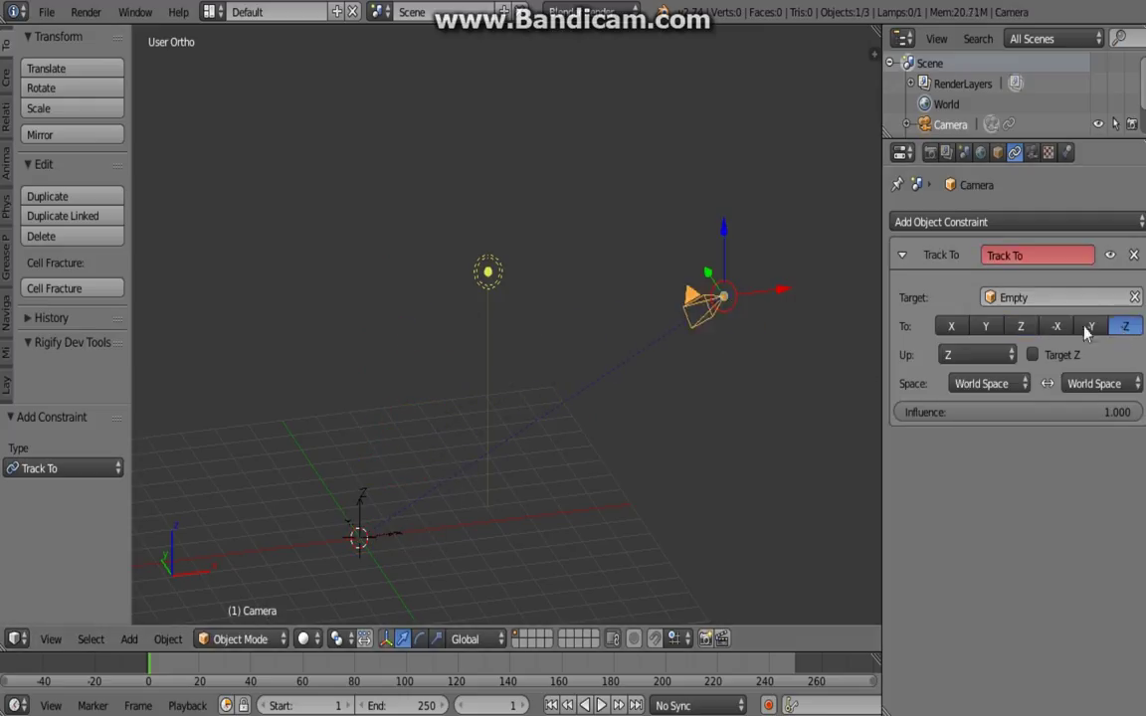
{"action": "left_click", "coordinate": [976, 355]}
{"action": "left_click", "coordinate": [964, 310]}
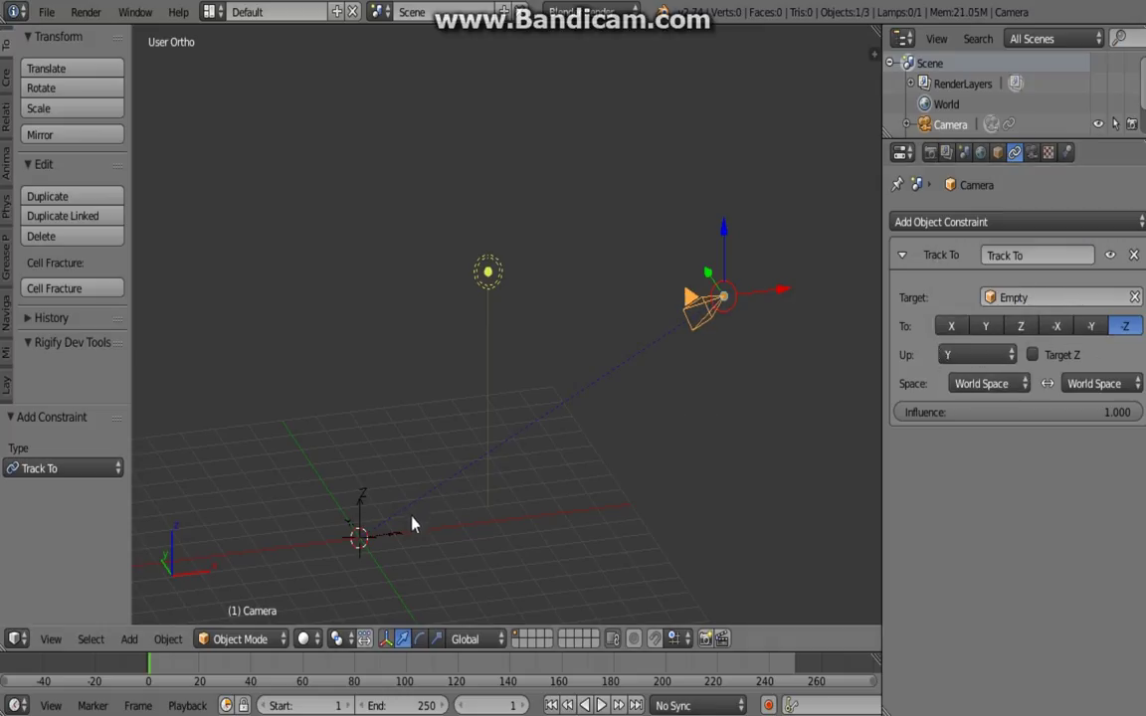
{"action": "right_click", "coordinate": [360, 538]}
{"action": "key", "text": "g"}
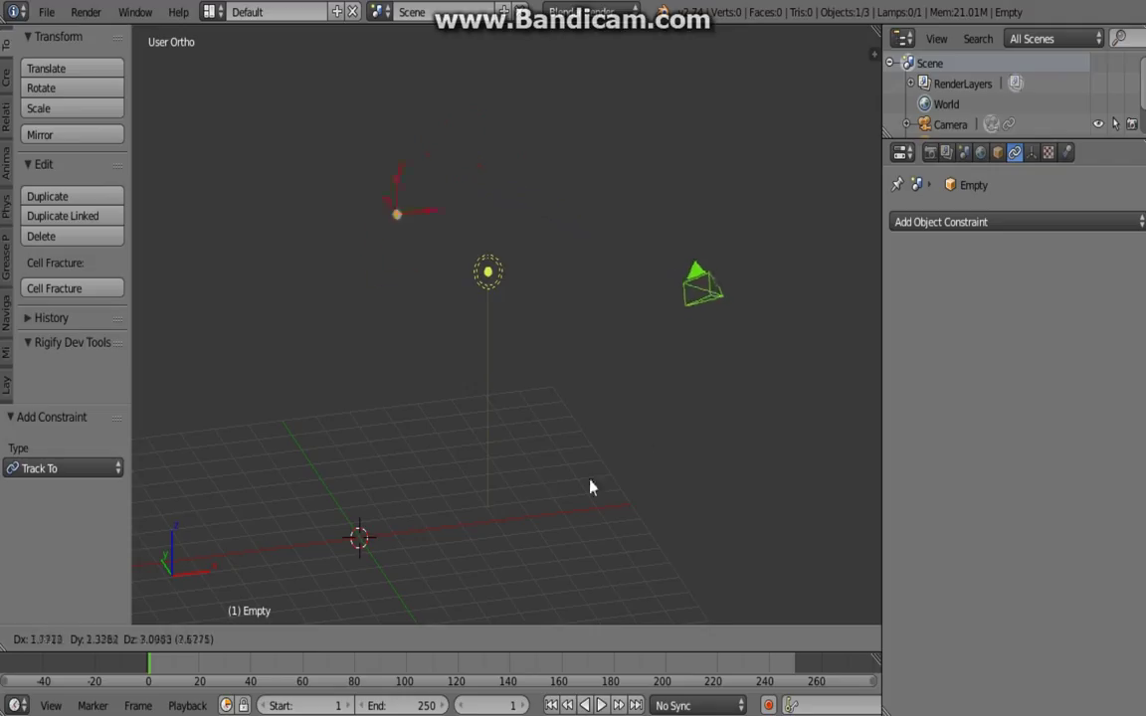
{"action": "right_click", "coordinate": [617, 288]}
{"action": "middle_click_drag", "start_coordinate": [663, 432], "coordinate": [707, 395]}
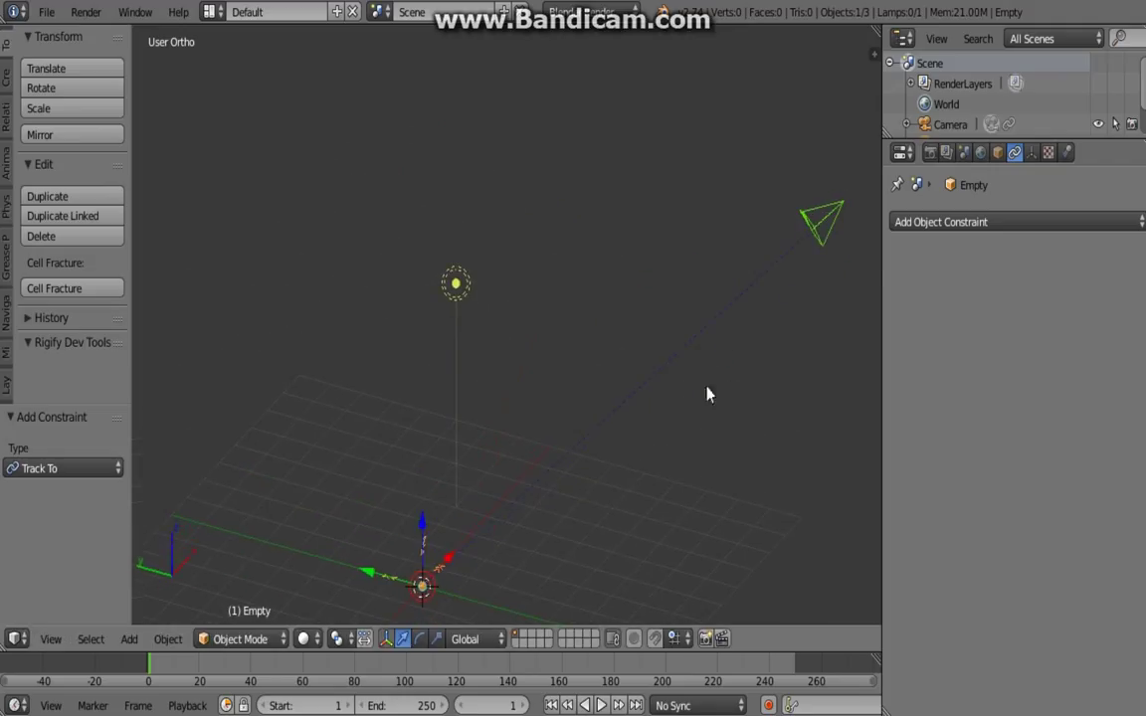
{"action": "right_click", "coordinate": [822, 221]}
{"action": "mouse_move", "coordinate": [1007, 412]}
{"action": "left_mouse_down"}
{"action": "mouse_move", "coordinate": [901, 412]}
{"action": "mouse_move", "coordinate": [1007, 411]}
{"action": "left_mouse_up"}
{"action": "scroll", "coordinate": [808, 296], "scroll_direction": "down", "scroll_amount": 2}
{"action": "middle_click_drag", "start_coordinate": [806, 299], "coordinate": [801, 336], "text": "shift"}
{"action": "right_click", "coordinate": [429, 527]}
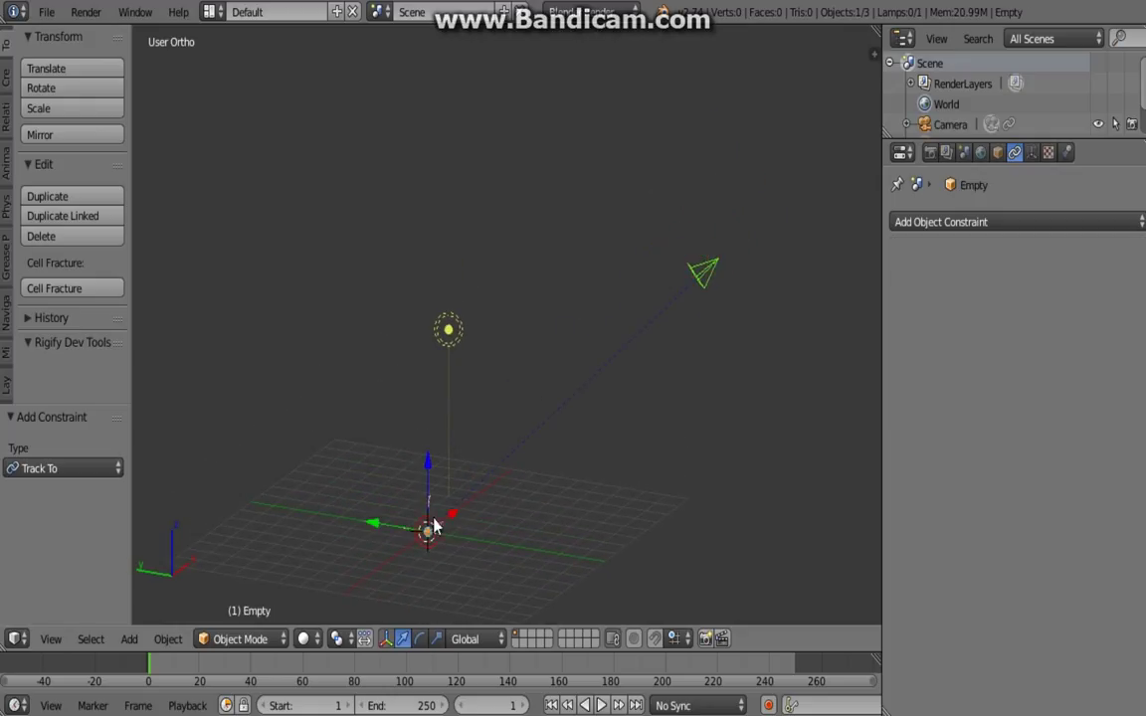
{"action": "right_click", "coordinate": [696, 274]}
- Add a second tracking constraint with Ctrl+T, then delete both of the camera's constraints
{"action": "right_click", "coordinate": [441, 529]}
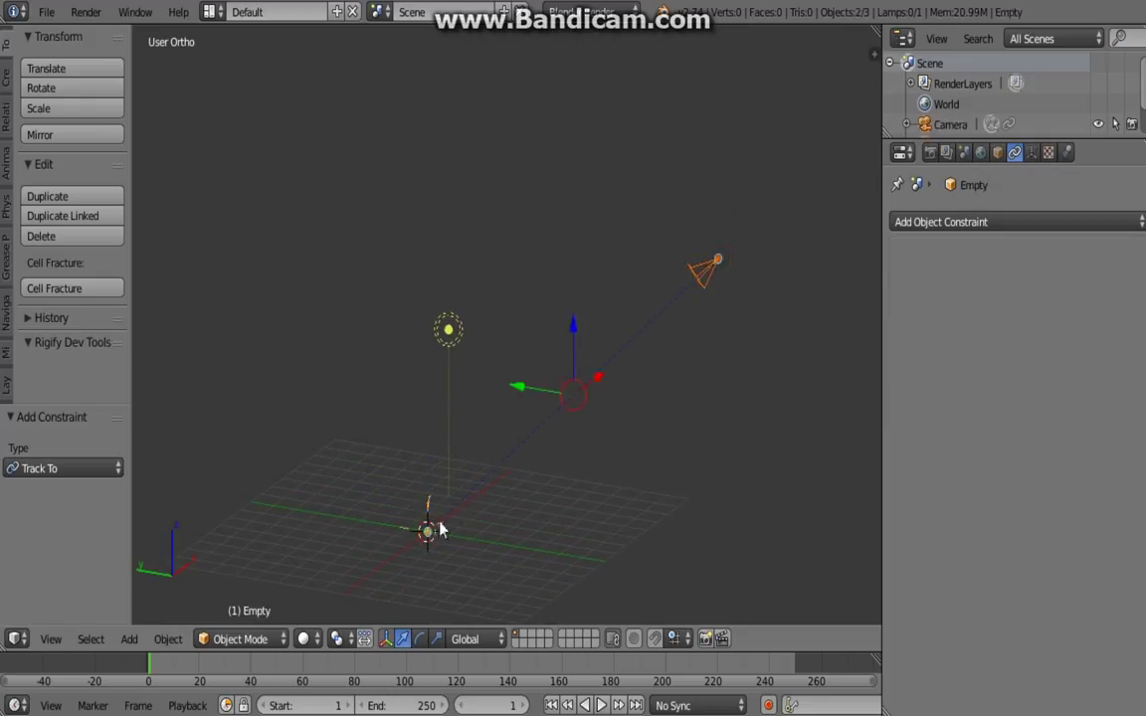
{"action": "key", "text": "ctrl+t"}
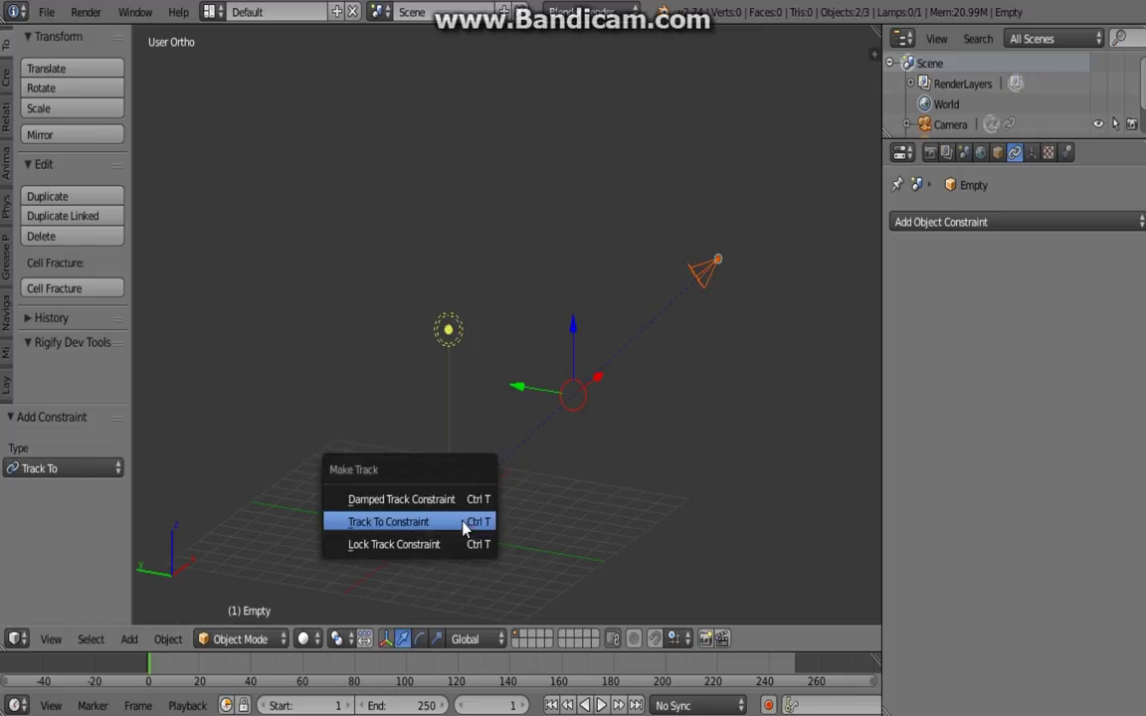
{"action": "left_click", "coordinate": [462, 523]}
{"action": "right_click", "coordinate": [705, 268]}
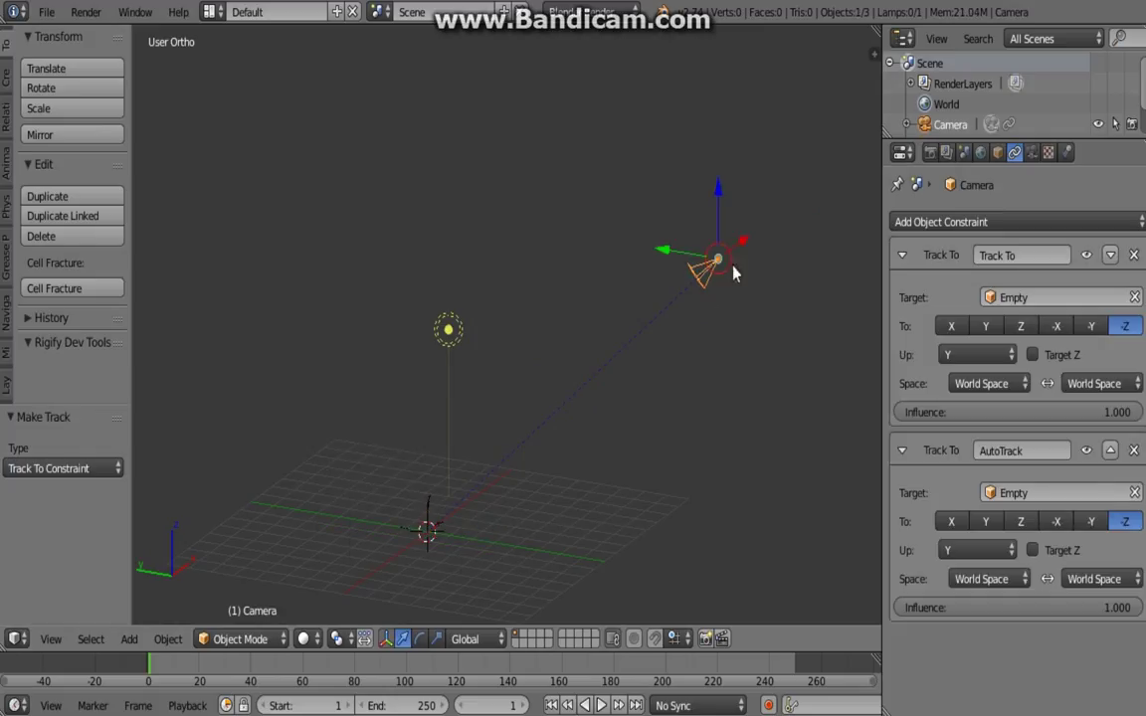
{"action": "left_click", "coordinate": [1133, 255]}
{"action": "left_click", "coordinate": [1133, 255]}
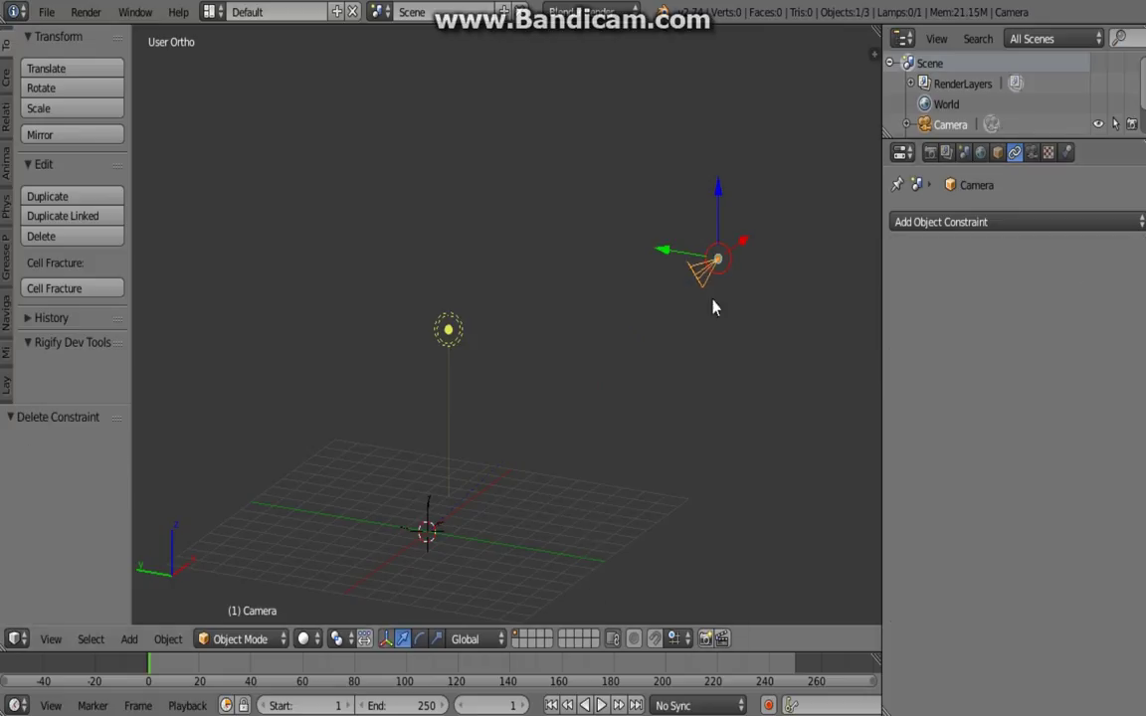